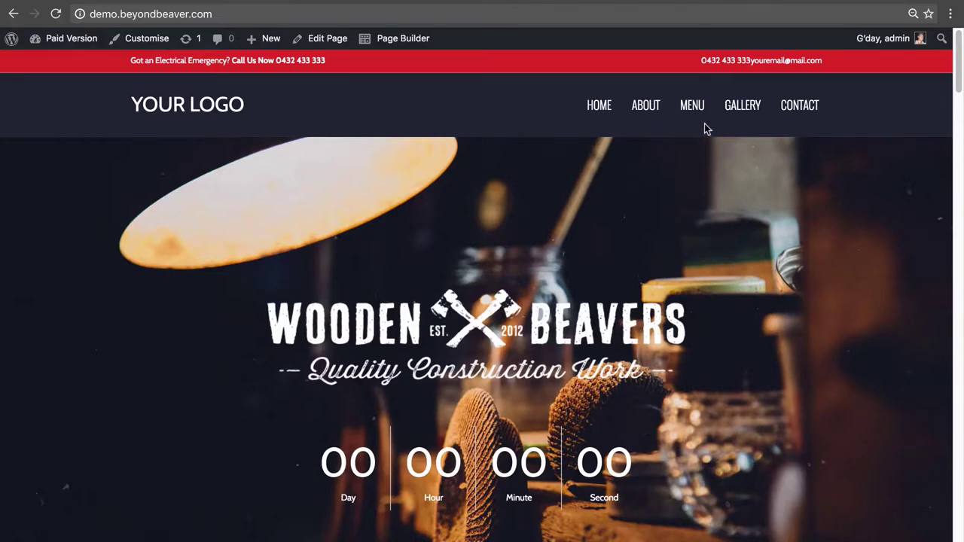
Open the page for editing in Page Builder and look over its top rows
{"action": "left_click", "coordinate": [384, 41]}
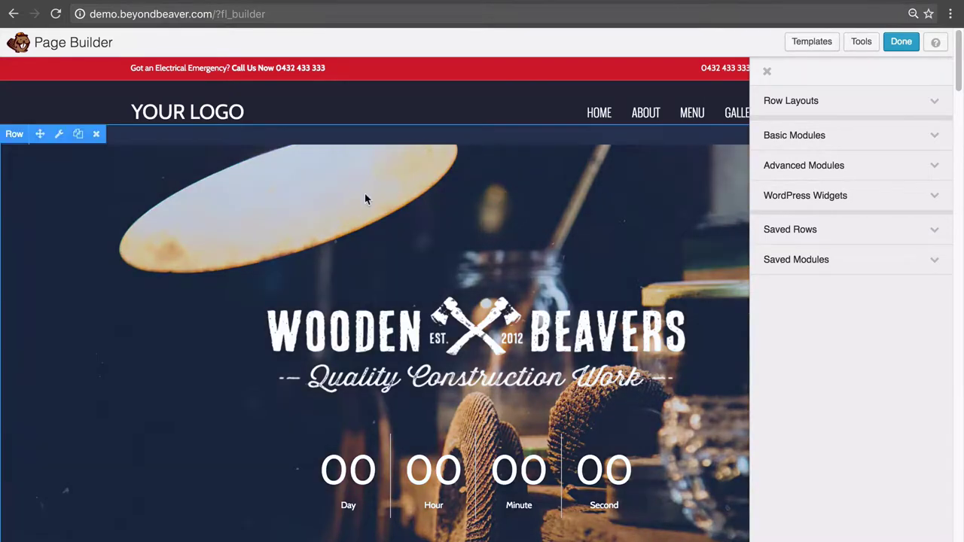
{"action": "scroll", "coordinate": [373, 218], "scroll_direction": "down", "scroll_amount": 2}
{"action": "scroll", "coordinate": [377, 241], "scroll_direction": "down", "scroll_amount": 3}
{"action": "scroll", "coordinate": [374, 249], "scroll_direction": "down", "scroll_amount": 5}
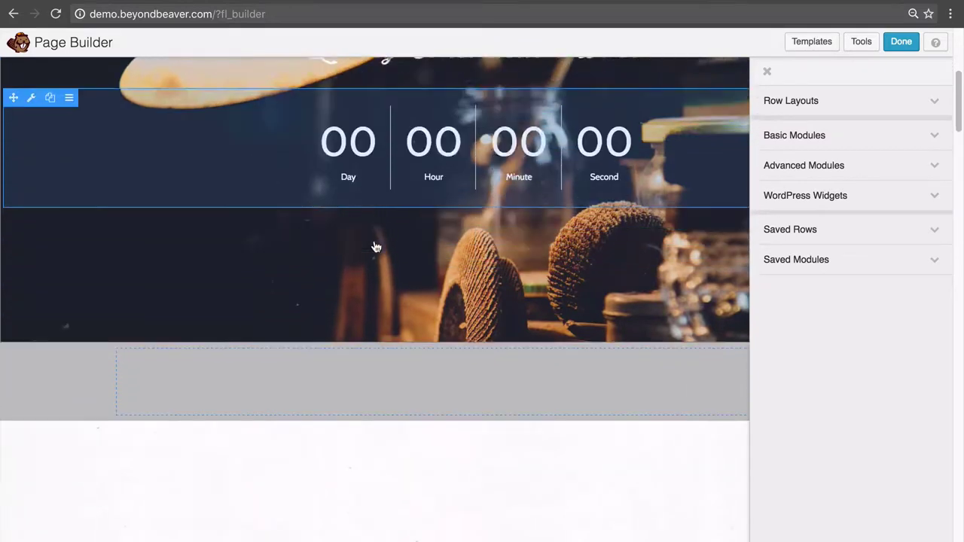
{"action": "left_click_drag", "start_coordinate": [374, 256], "coordinate": [376, 255]}
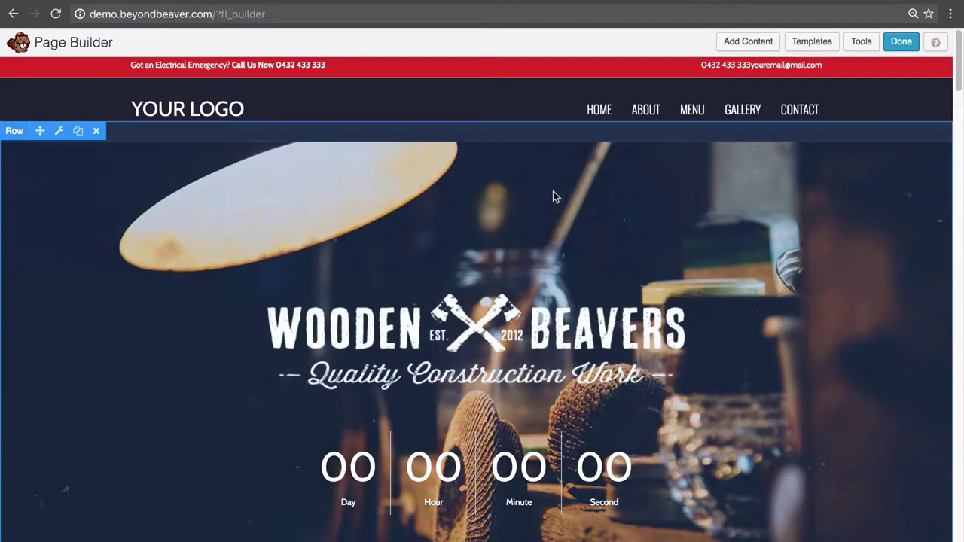
{"action": "scroll", "coordinate": [633, 214], "scroll_direction": "down", "scroll_amount": 7}
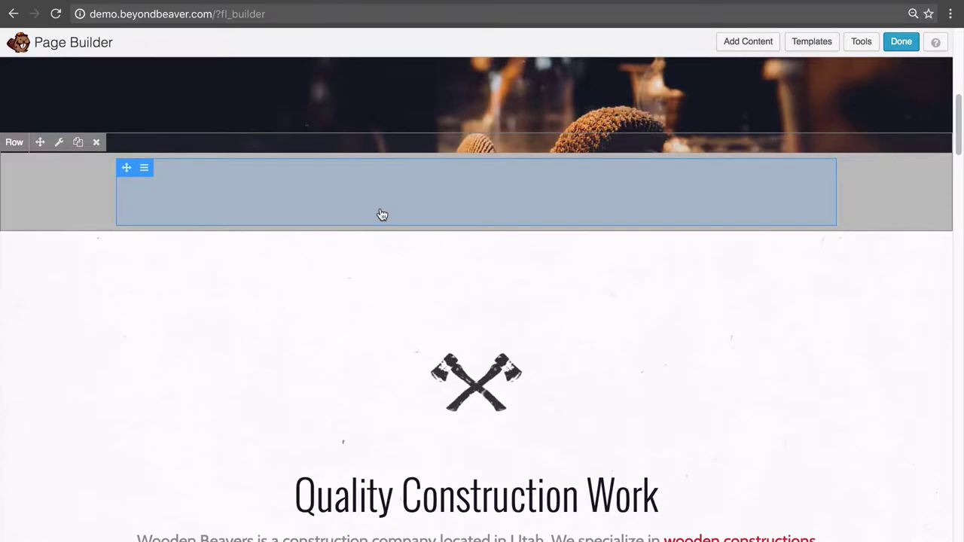
{"action": "scroll", "coordinate": [382, 215], "scroll_direction": "up", "scroll_amount": 7}
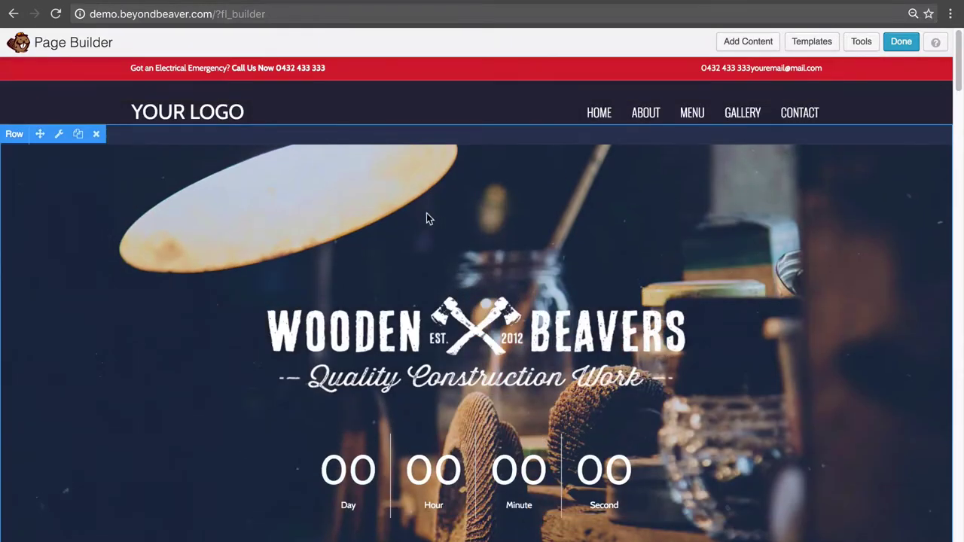
Remove the Wooden Beavers logo module from the hero row and confirm the deletion
{"action": "mouse_move", "coordinate": [71, 294]}
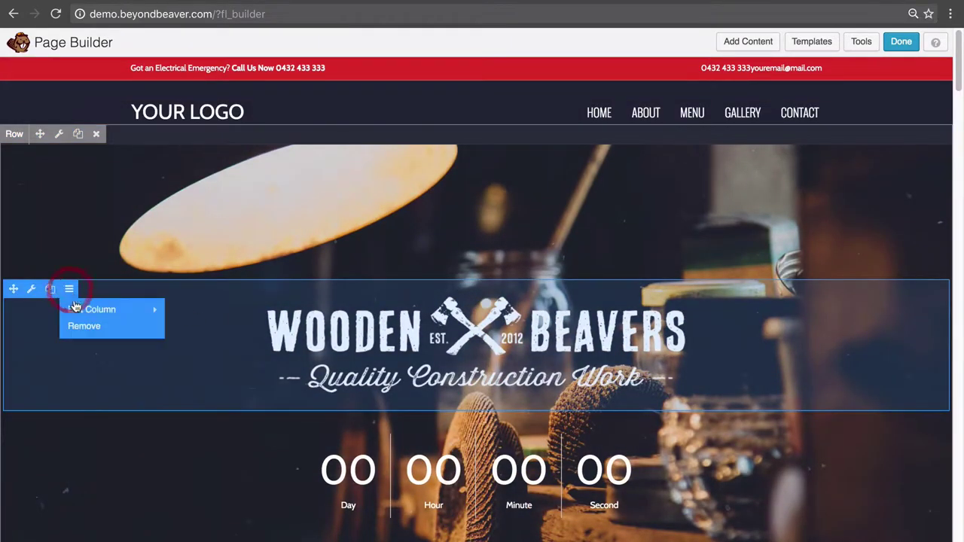
{"action": "left_click", "coordinate": [119, 325]}
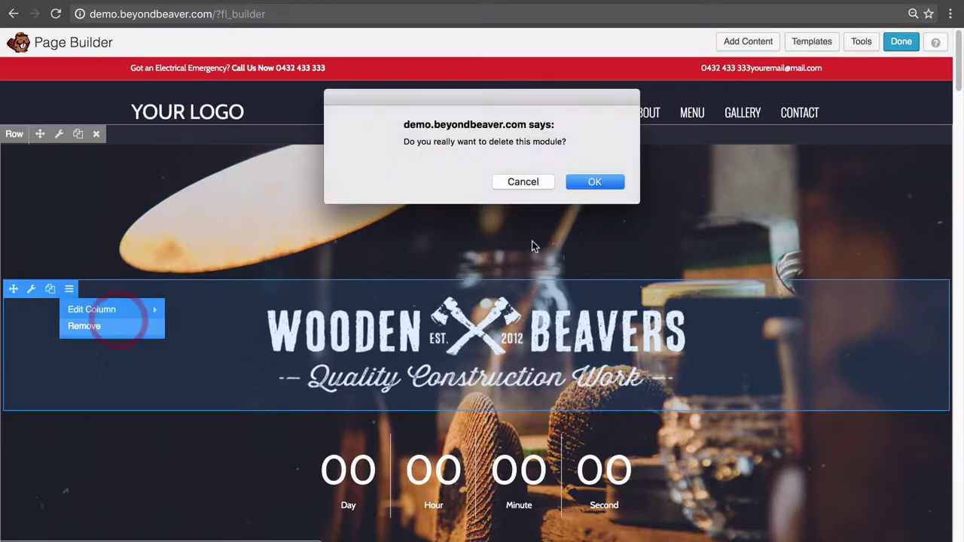
{"action": "left_click", "coordinate": [599, 179]}
Add a Heading module above the countdown in the hero row with the text "About Us"
{"action": "left_click", "coordinate": [744, 41]}
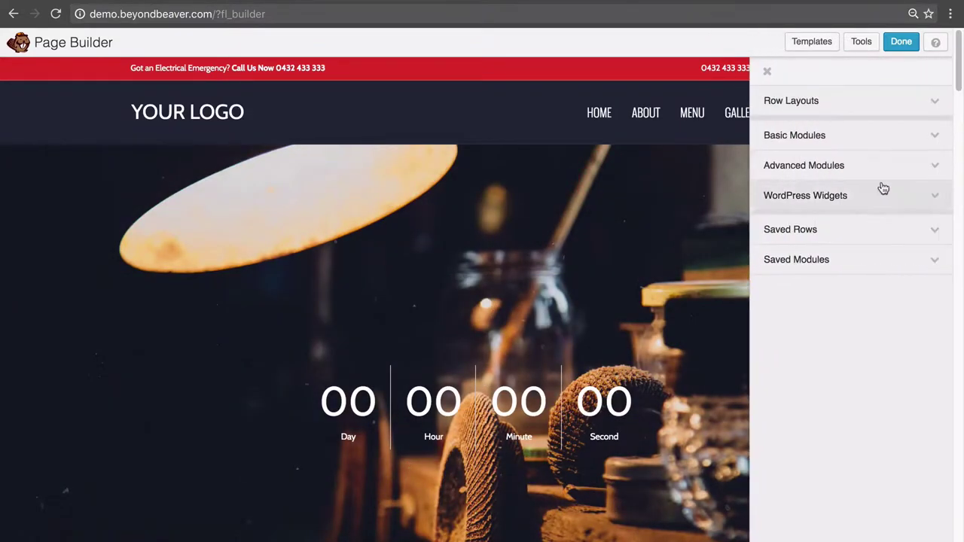
{"action": "left_click", "coordinate": [837, 137]}
{"action": "left_click_drag", "start_coordinate": [815, 268], "coordinate": [516, 372]}
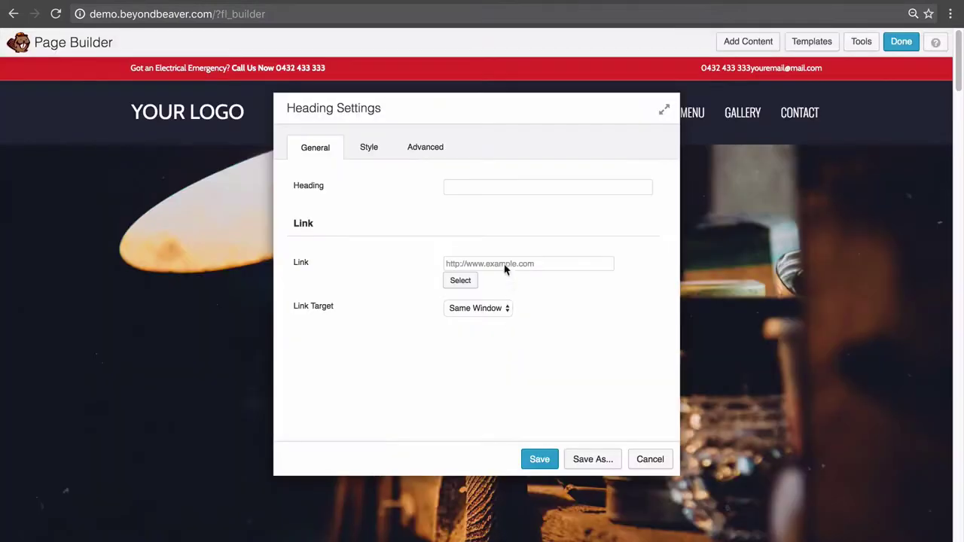
{"action": "left_click", "coordinate": [481, 185]}
{"action": "type", "text": "About"}
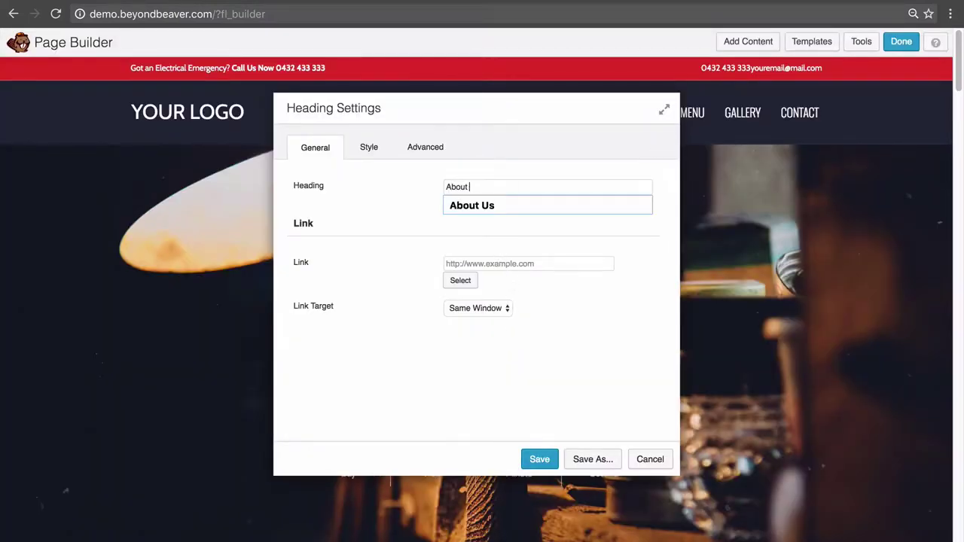
{"action": "type", "text": " Us"}
Style the About Us heading with Center alignment and the h1 HTML tag, and save it
{"action": "left_click", "coordinate": [368, 148]}
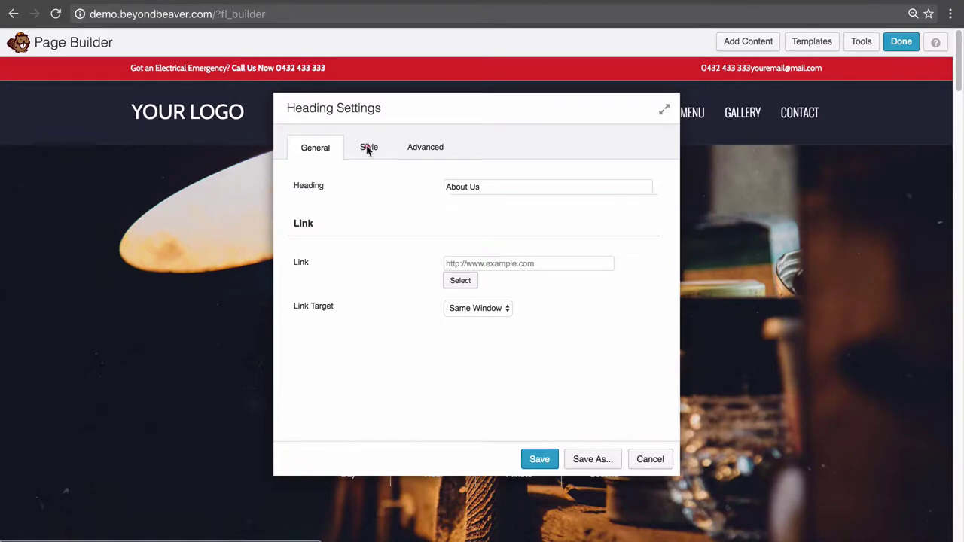
{"action": "left_click_drag", "start_coordinate": [555, 112], "coordinate": [751, 119]}
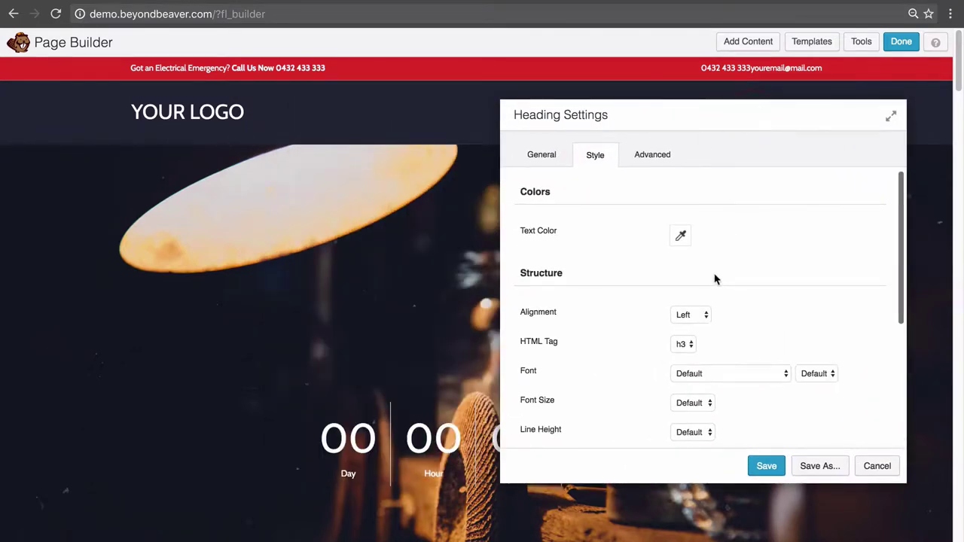
{"action": "left_click", "coordinate": [706, 313]}
{"action": "left_click", "coordinate": [702, 324]}
{"action": "left_click", "coordinate": [687, 344]}
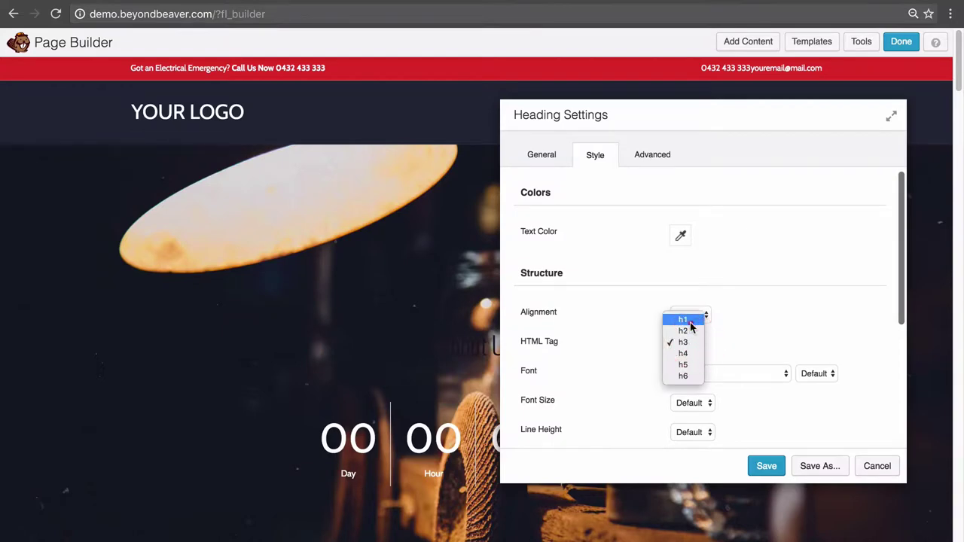
{"action": "left_click", "coordinate": [700, 319]}
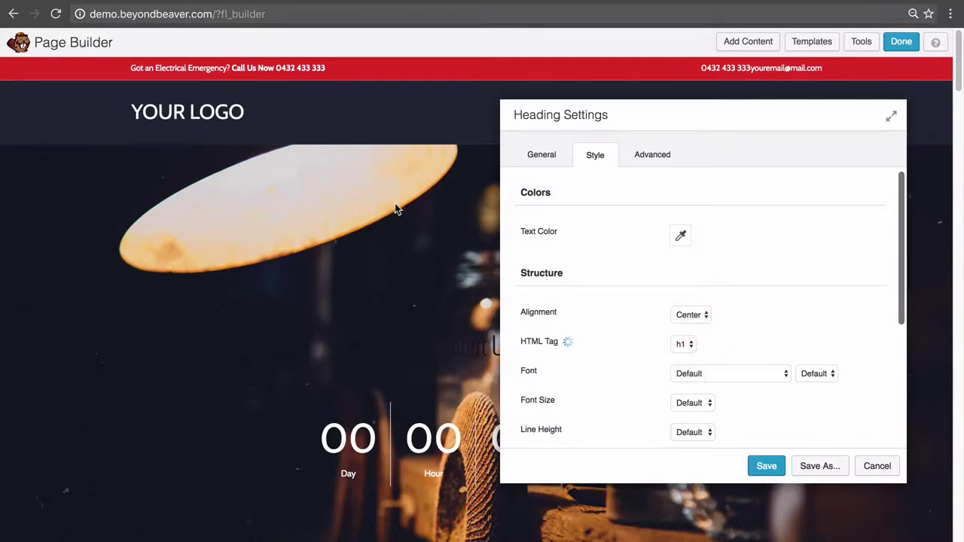
{"action": "left_click", "coordinate": [766, 466]}
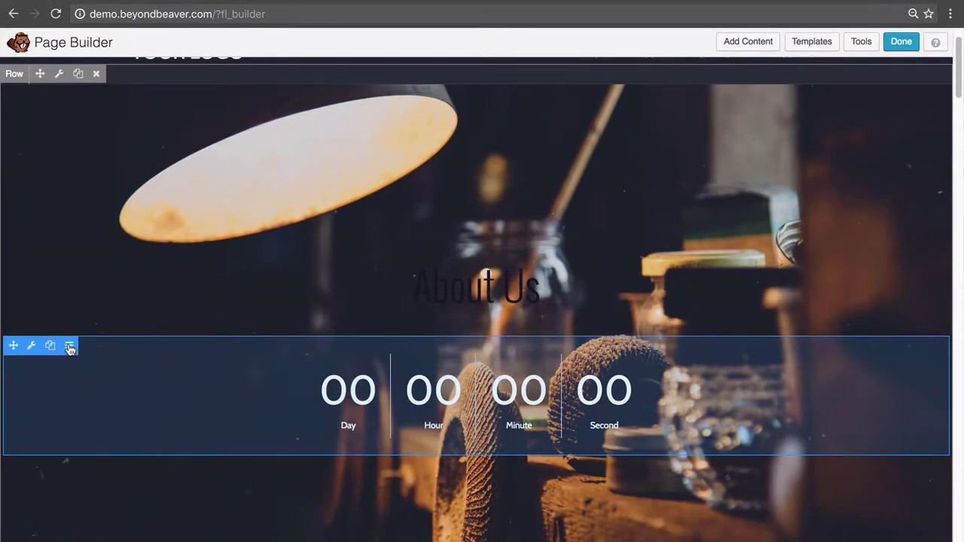
Remove the countdown module below the About Us heading and confirm the deletion
{"action": "left_click", "coordinate": [69, 347]}
{"action": "left_click", "coordinate": [84, 383]}
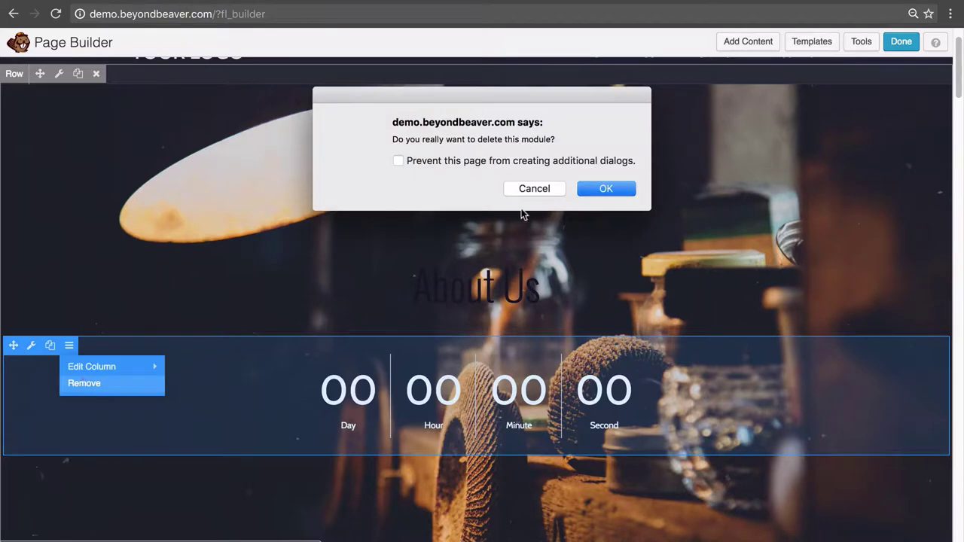
{"action": "left_click", "coordinate": [603, 187]}
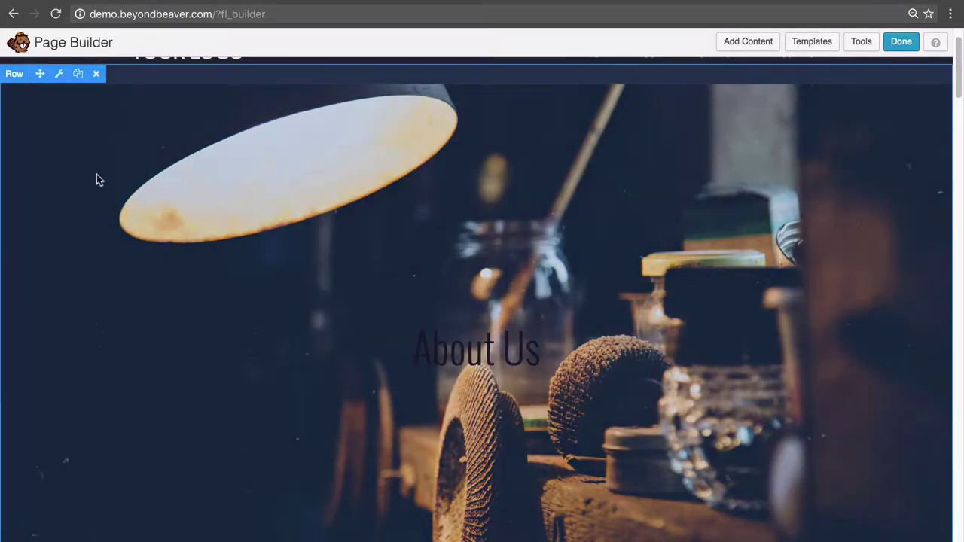
Set the hero row's text color to the #f5f5f5 preset and its height to Default
{"action": "left_click", "coordinate": [60, 78]}
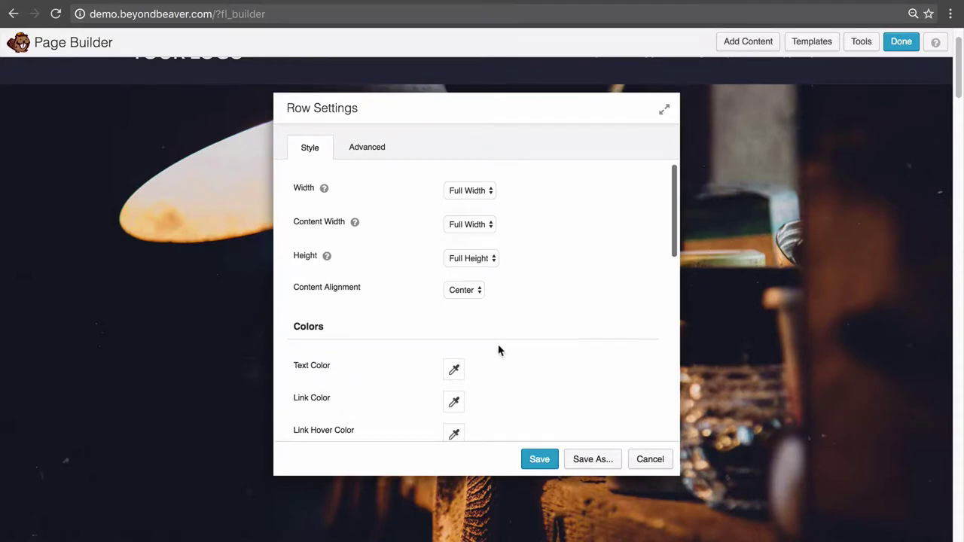
{"action": "left_click", "coordinate": [456, 369]}
{"action": "left_click", "coordinate": [455, 370]}
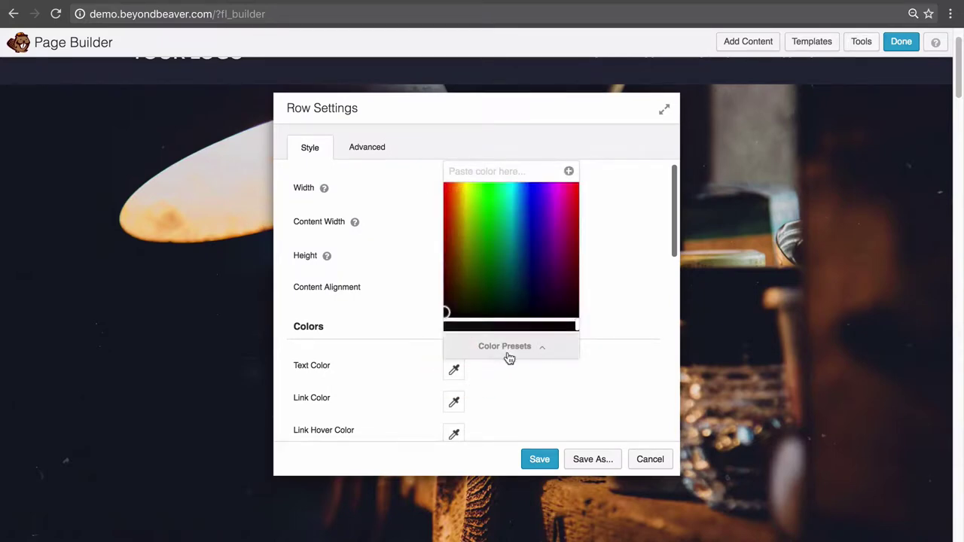
{"action": "left_click", "coordinate": [508, 356]}
{"action": "left_click", "coordinate": [477, 253]}
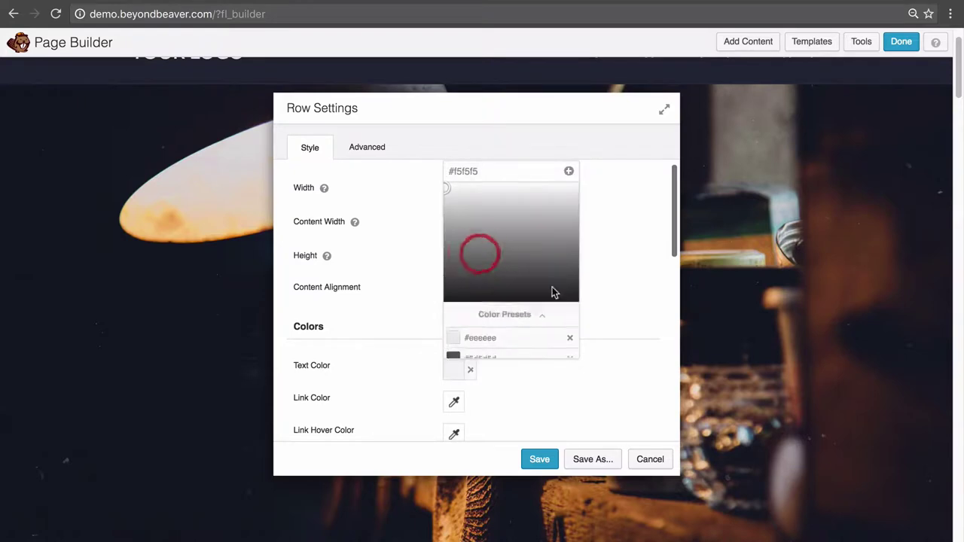
{"action": "left_click", "coordinate": [616, 294]}
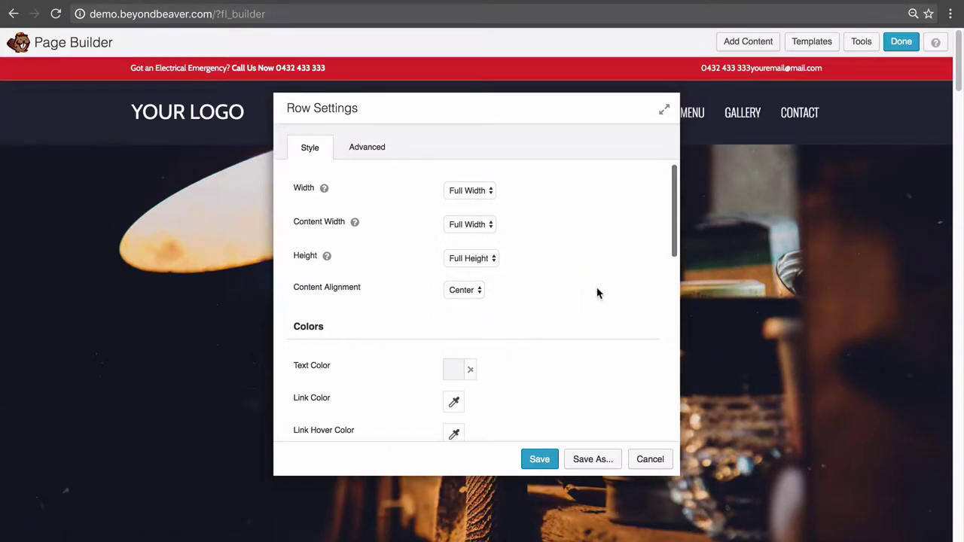
{"action": "left_click", "coordinate": [485, 260]}
{"action": "left_click", "coordinate": [477, 245]}
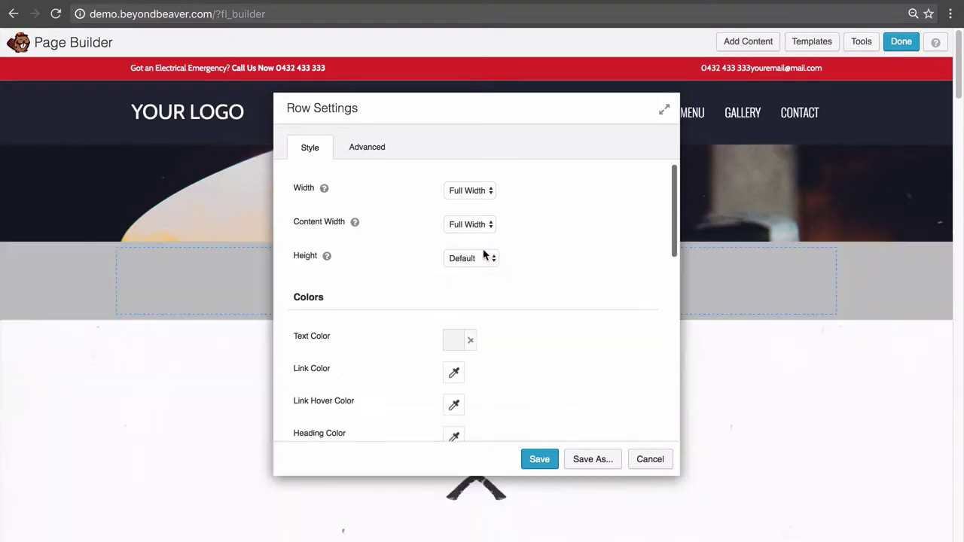
Set the hero row's top and bottom padding to 30 px each and save the row settings
{"action": "left_click_drag", "start_coordinate": [482, 122], "coordinate": [626, 144]}
{"action": "left_click", "coordinate": [512, 178]}
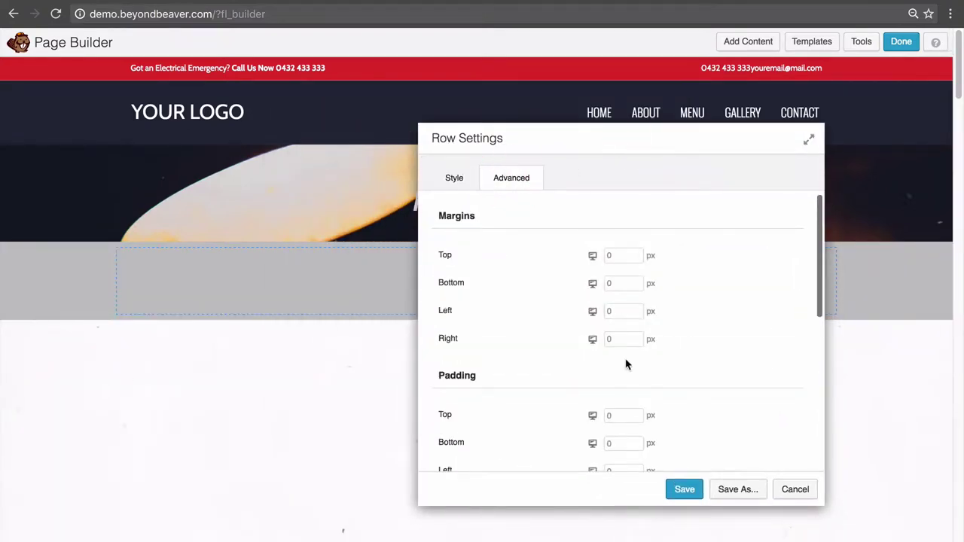
{"action": "scroll", "coordinate": [625, 365], "scroll_direction": "down", "scroll_amount": 1}
{"action": "left_click", "coordinate": [626, 390]}
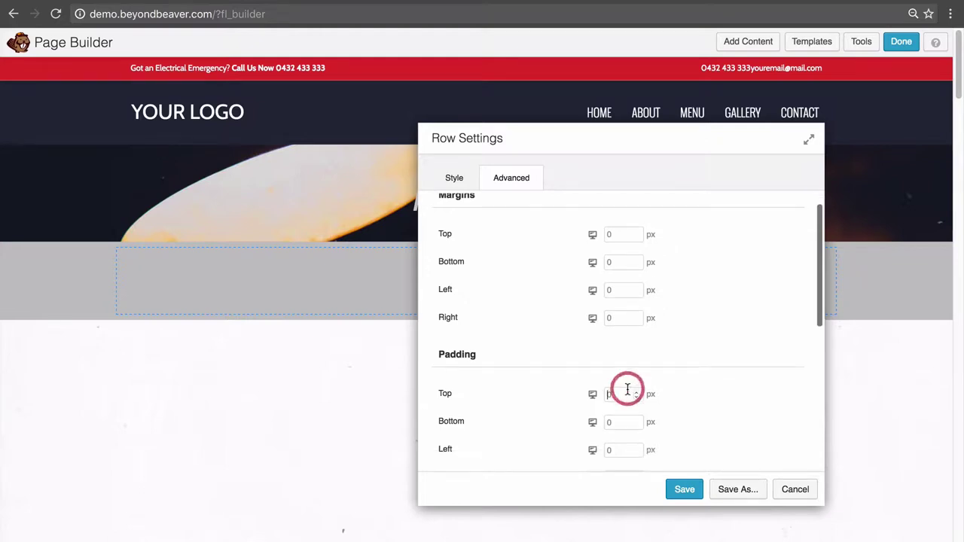
{"action": "type", "text": "30"}
{"action": "key", "text": "Tab"}
{"action": "type", "text": "30"}
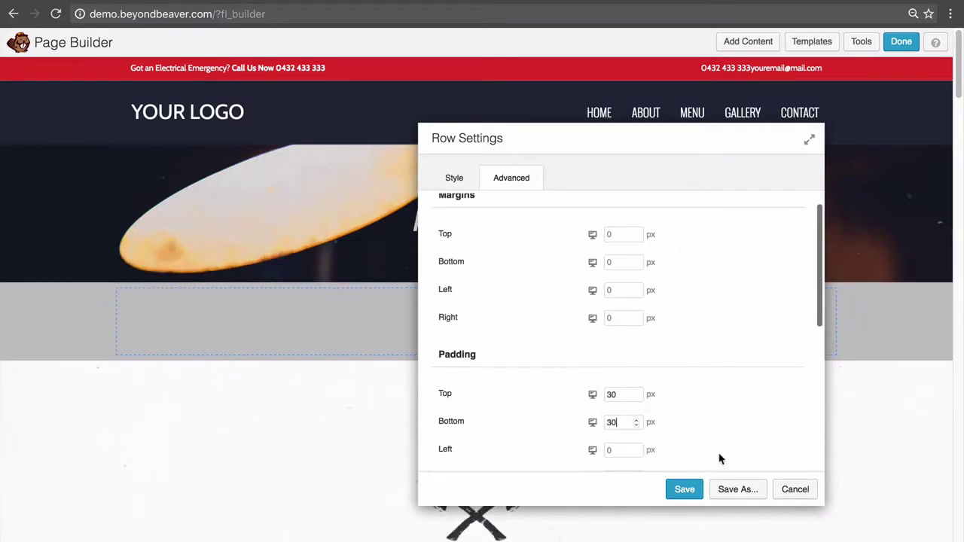
{"action": "left_click", "coordinate": [691, 492]}
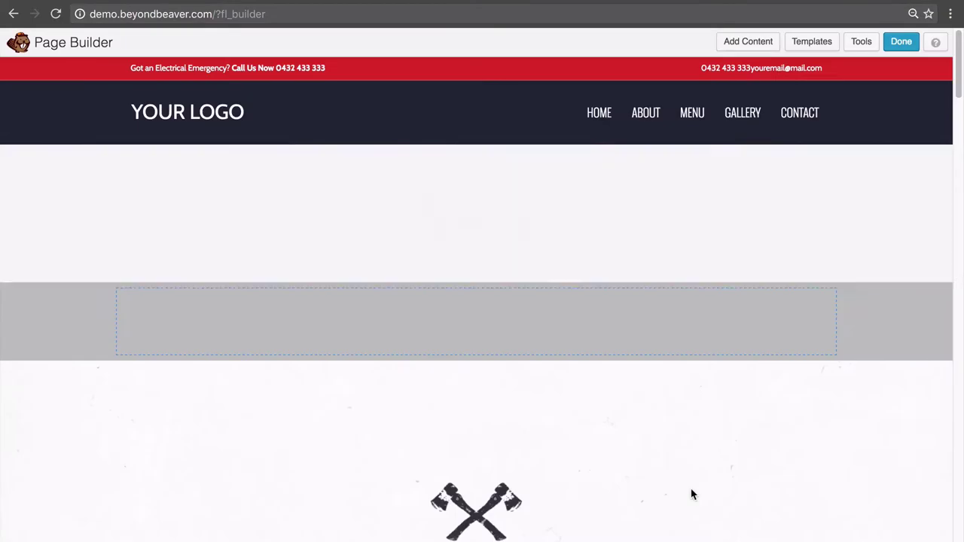
Move the crossed-axes image, the Quality Construction Work text and the Meet the team button into the empty grey row below the hero
{"action": "scroll", "coordinate": [99, 330], "scroll_direction": "down", "scroll_amount": 1}
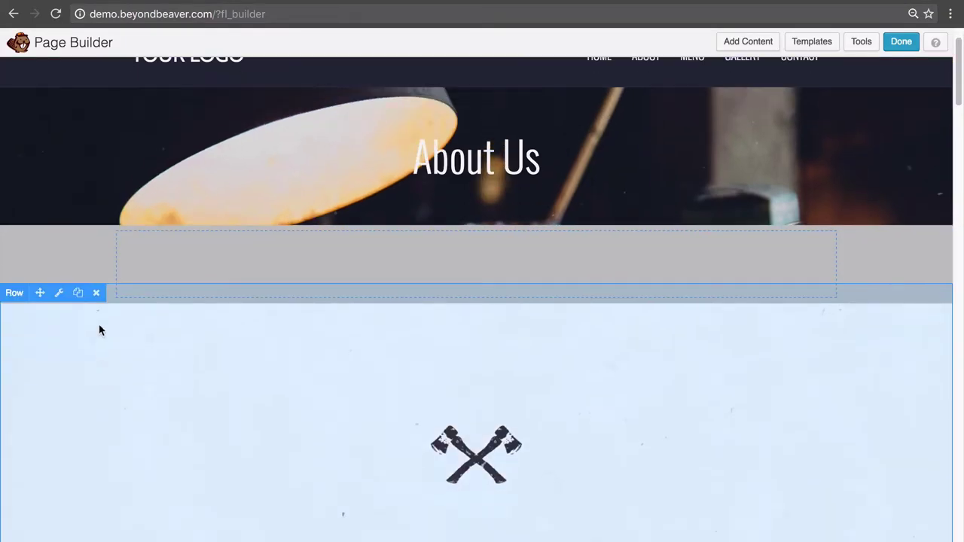
{"action": "scroll", "coordinate": [100, 330], "scroll_direction": "down", "scroll_amount": 1}
{"action": "left_click_drag", "start_coordinate": [125, 327], "coordinate": [221, 149]}
{"action": "left_click_drag", "start_coordinate": [121, 316], "coordinate": [511, 136]}
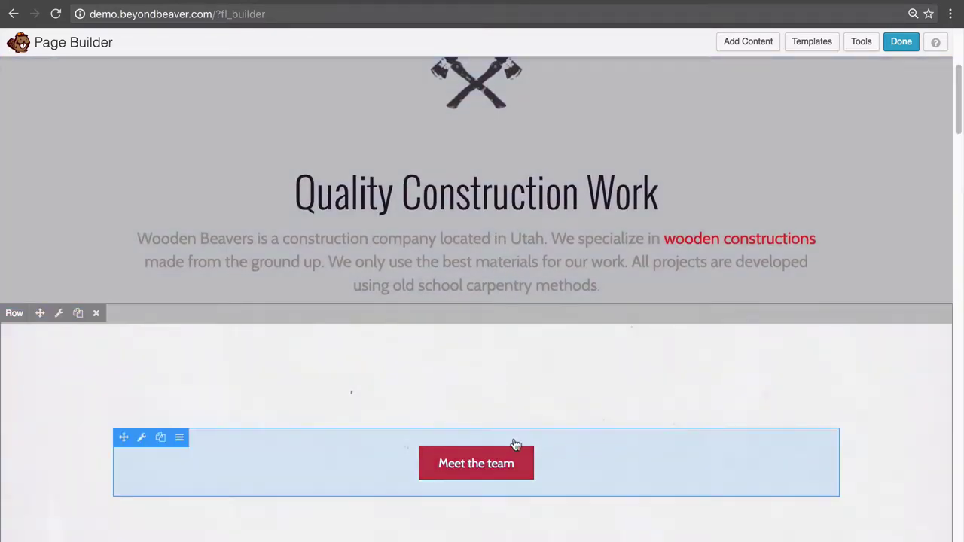
{"action": "left_click_drag", "start_coordinate": [123, 438], "coordinate": [504, 254]}
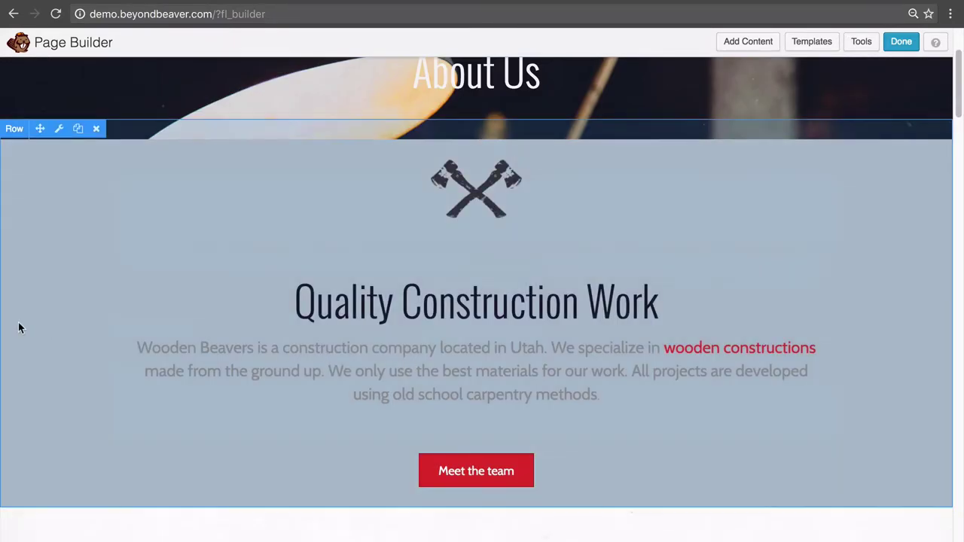
Set the grey row's top and bottom padding to 30 px each, save, and review the result
{"action": "scroll", "coordinate": [28, 297], "scroll_direction": "down", "scroll_amount": 1}
{"action": "left_click", "coordinate": [60, 86]}
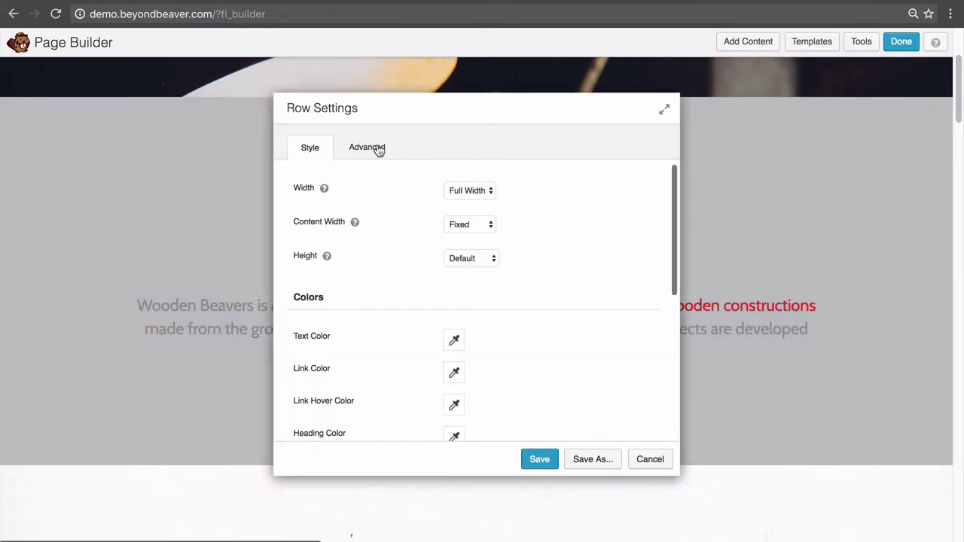
{"action": "left_click", "coordinate": [377, 147]}
{"action": "left_click", "coordinate": [486, 382]}
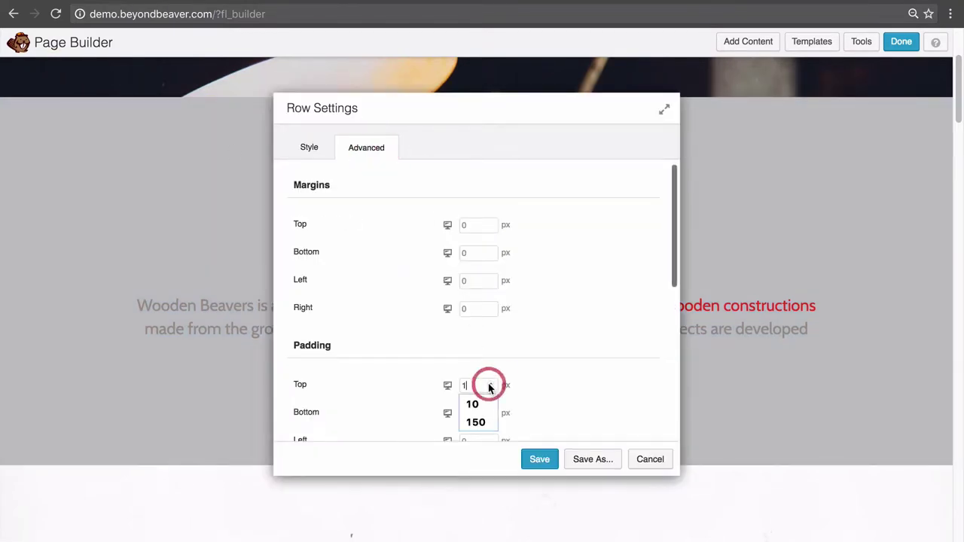
{"action": "type", "text": "30"}
{"action": "key", "text": "Tab"}
{"action": "type", "text": "30"}
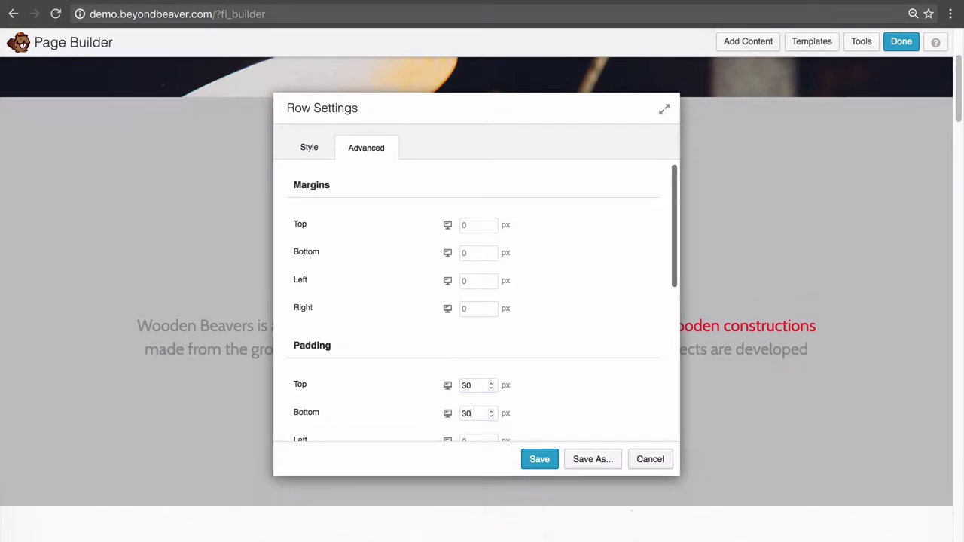
{"action": "left_click", "coordinate": [539, 459]}
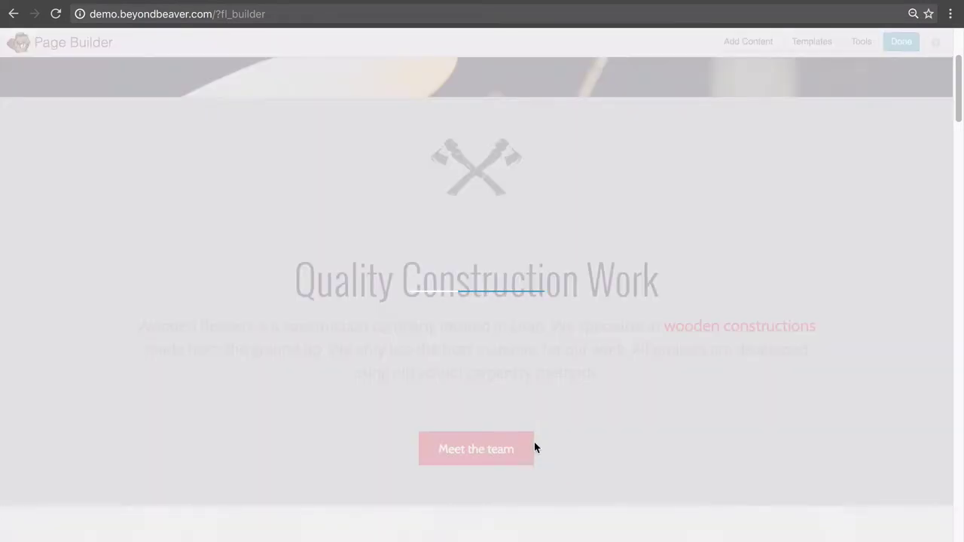
{"action": "scroll", "coordinate": [531, 449], "scroll_direction": "up", "scroll_amount": 3}
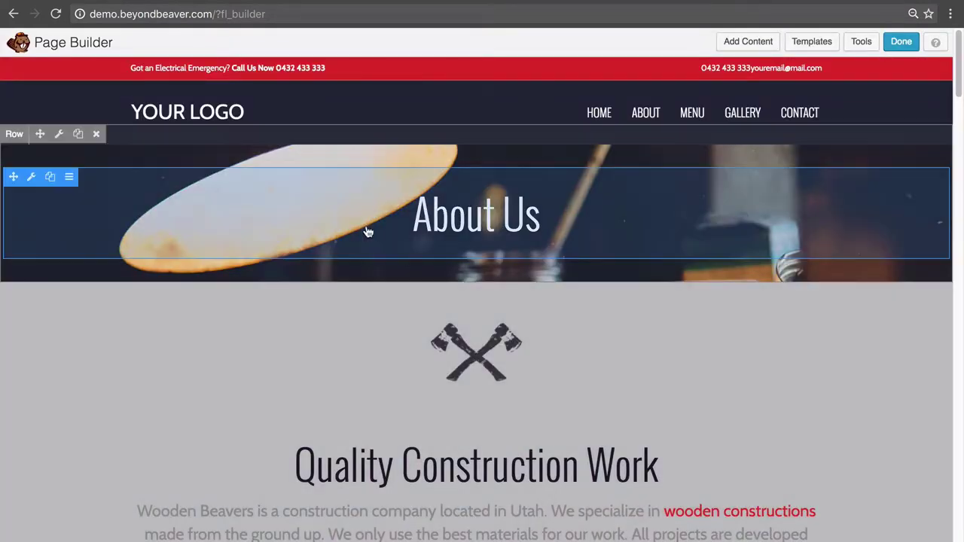
{"action": "scroll", "coordinate": [565, 218], "scroll_direction": "down", "scroll_amount": 3}
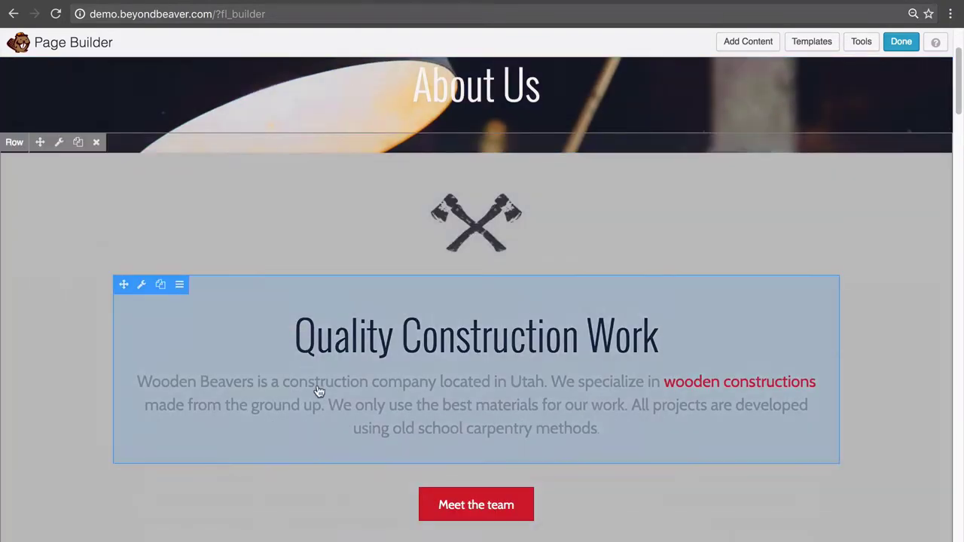
Delete The Wooden Beavers, Long Beard features, Latest Project and Let's work together rows below the empty white row
{"action": "scroll", "coordinate": [624, 445], "scroll_direction": "down", "scroll_amount": 3}
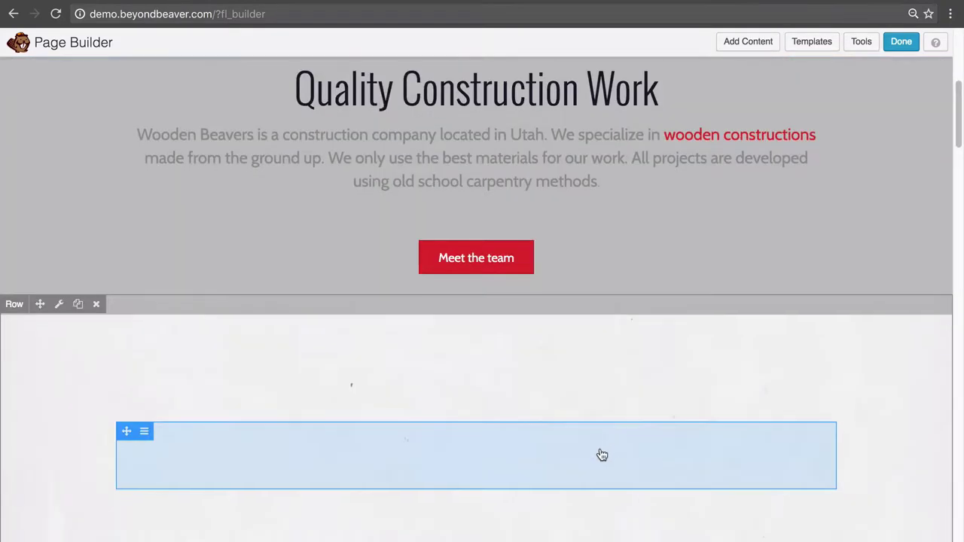
{"action": "scroll", "coordinate": [572, 452], "scroll_direction": "down", "scroll_amount": 3}
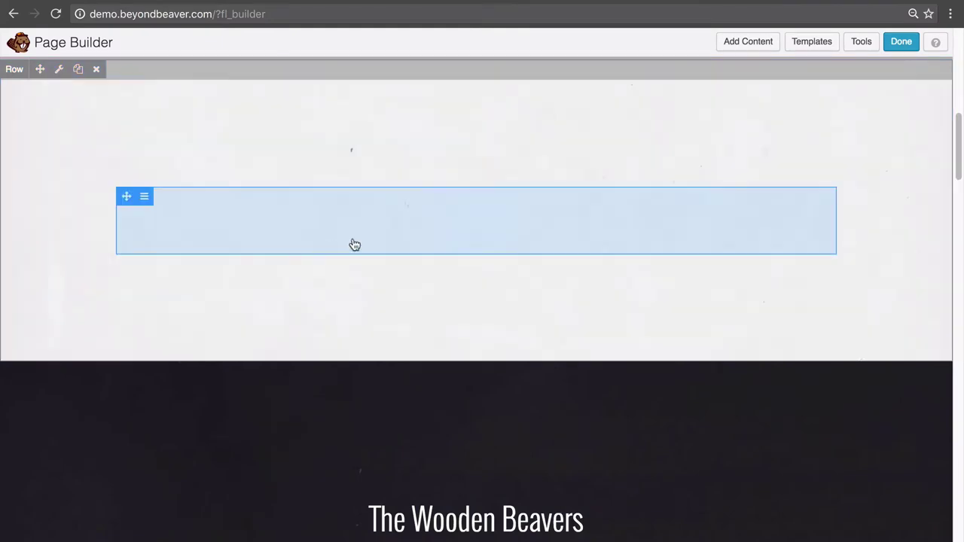
{"action": "scroll", "coordinate": [103, 294], "scroll_direction": "down", "scroll_amount": 1}
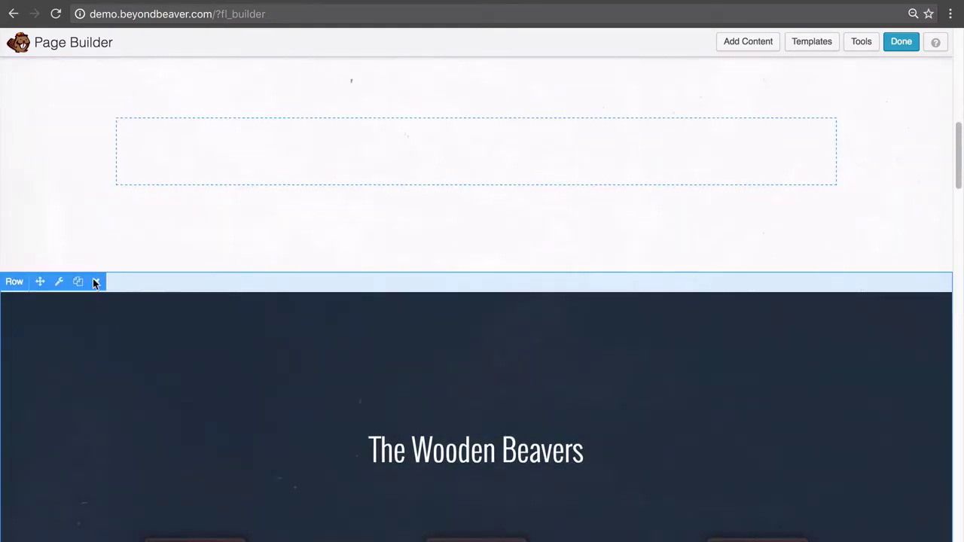
{"action": "left_click", "coordinate": [96, 282]}
{"action": "key", "text": "Return"}
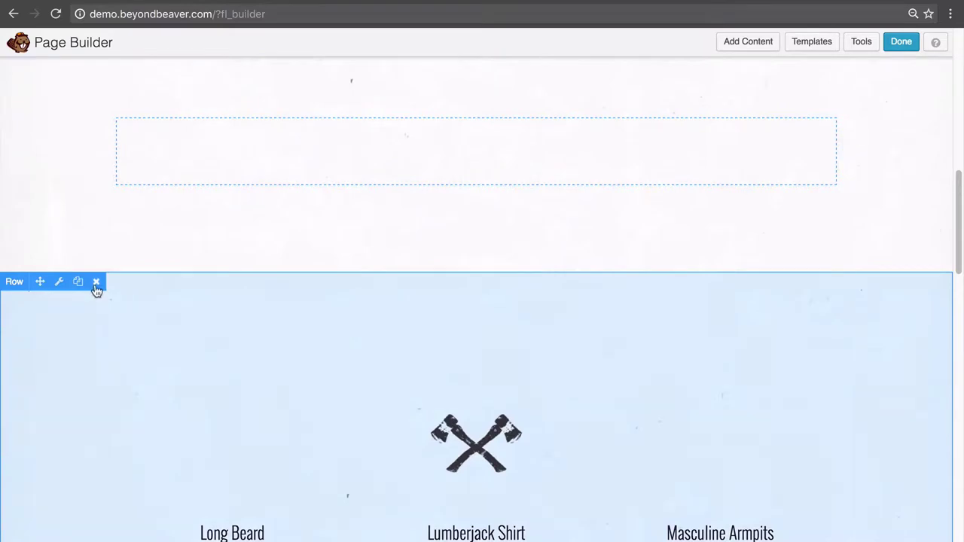
{"action": "left_click", "coordinate": [96, 282]}
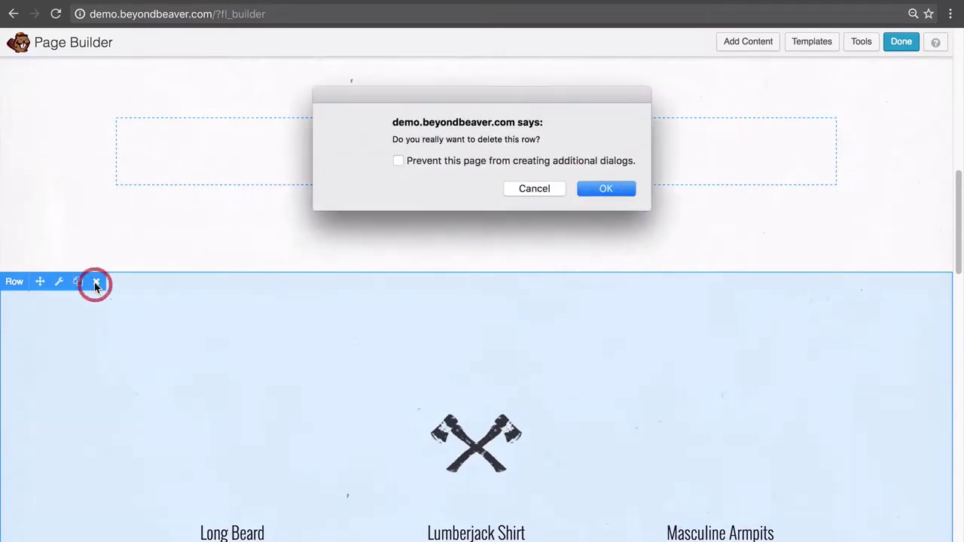
{"action": "key", "text": "Return"}
{"action": "left_click", "coordinate": [96, 282]}
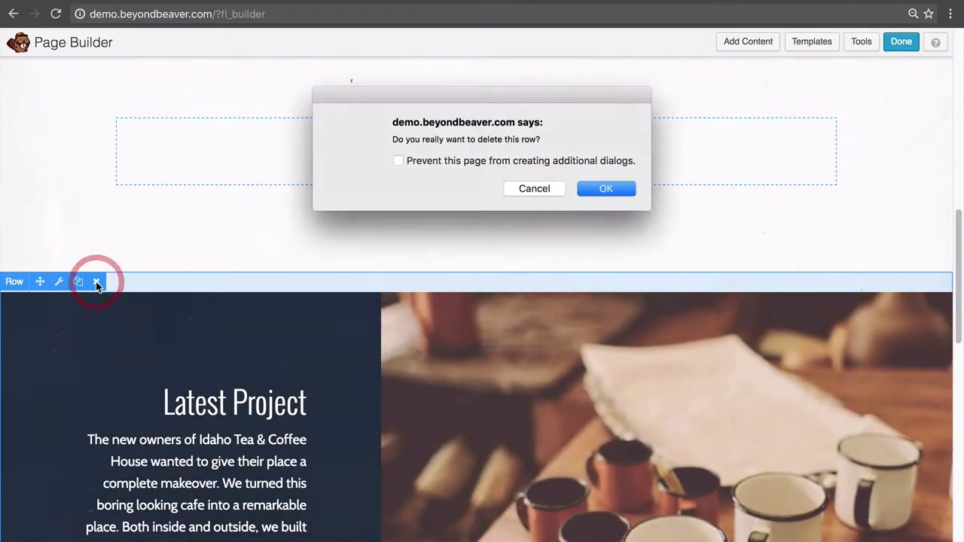
{"action": "key", "text": "Return"}
{"action": "left_click", "coordinate": [97, 281]}
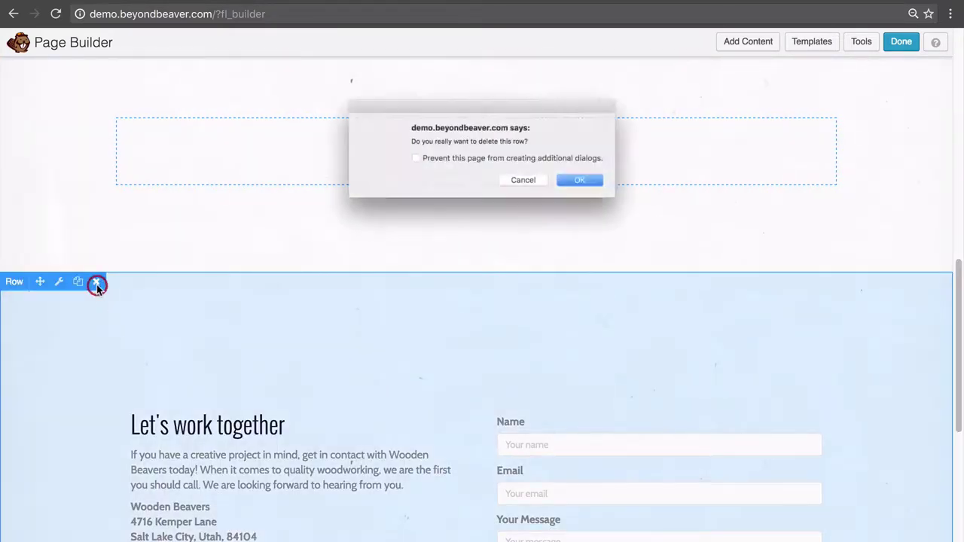
{"action": "key", "text": "Return"}
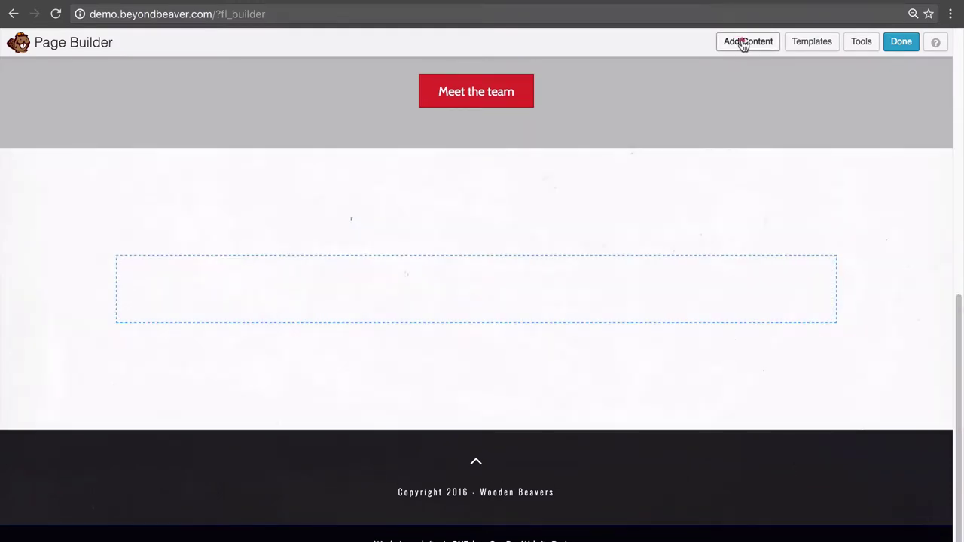
Add a Text Editor module to the empty white row, fill it with two Lorem Ipsum paragraphs, and save it
{"action": "left_click", "coordinate": [744, 42]}
{"action": "left_click_drag", "start_coordinate": [828, 344], "coordinate": [539, 319]}
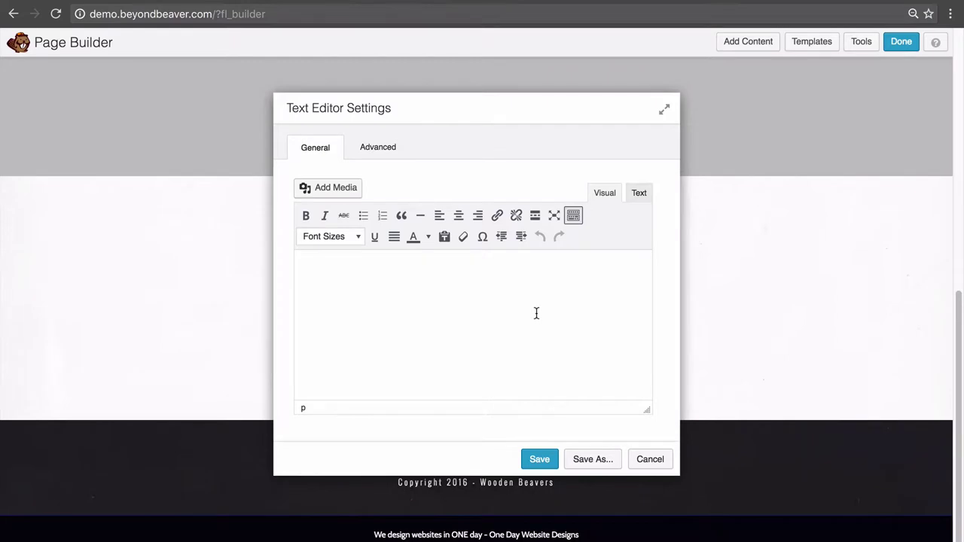
{"action": "left_click", "coordinate": [445, 346]}
{"action": "type", "text": "Lorem Ipsum is simply dummy text of the printing and typesetting industry. Lorem Ipsum has been the industry's standard dummy text ever since the 1500s, when an unknown printer took a galley of type and scrambled it to make a type specimen book. It has survived not only five centuries, but also the leap into electronic typesetting, remaining essentially unchanged. It was popularised in the 1960s with the release of Letraset sheets containing Lorem Ipsum passages, and more recently with desktop publishing software like Aldus PageMaker including versions of Lorem Ipsum."}
{"action": "key", "text": "Return"}
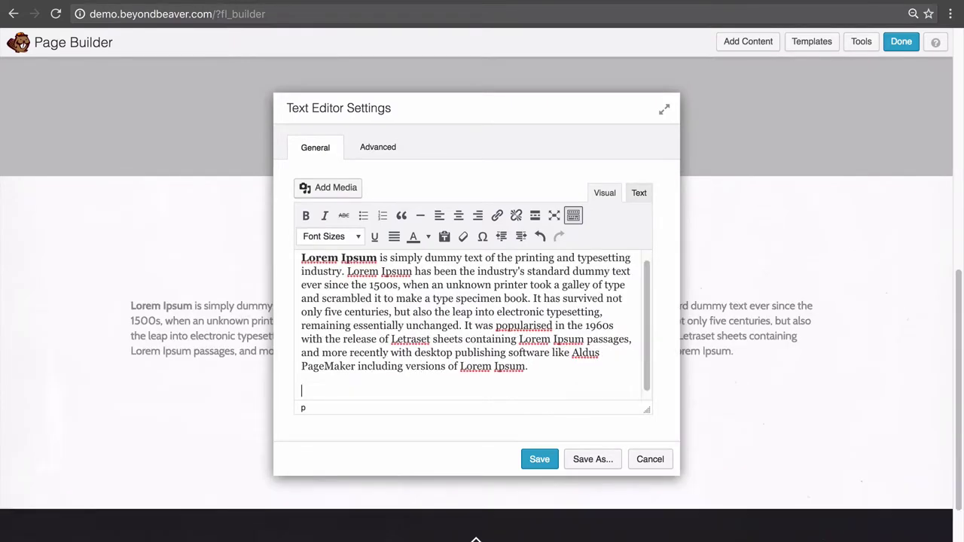
{"action": "type", "text": "Lorem Ipsum is simply dummy text of the printing and typesetting industry. Lorem Ipsum has been the industry's standard dummy text ever since the 1500s, when an unknown printer took a galley of type and scrambled it to make a type specimen book. It has survived not only five centuries, but also the leap into electronic typesetting, remaining essentially unchanged. It was popularised in the 1960s with the release of Letraset sheets containing Lorem Ipsum passages, and more recently with desktop publishing software like Aldus PageMaker including versions of Lorem Ipsum."}
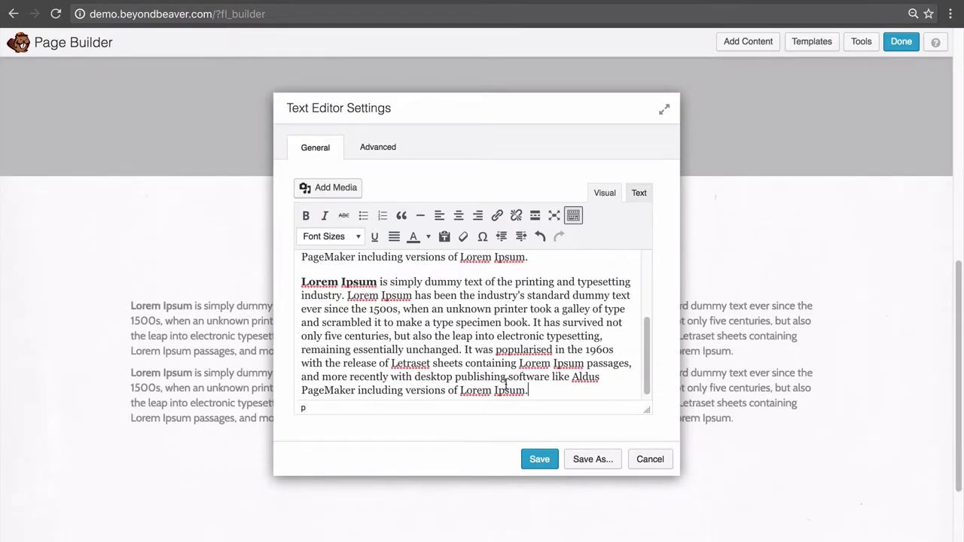
{"action": "left_click", "coordinate": [538, 461]}
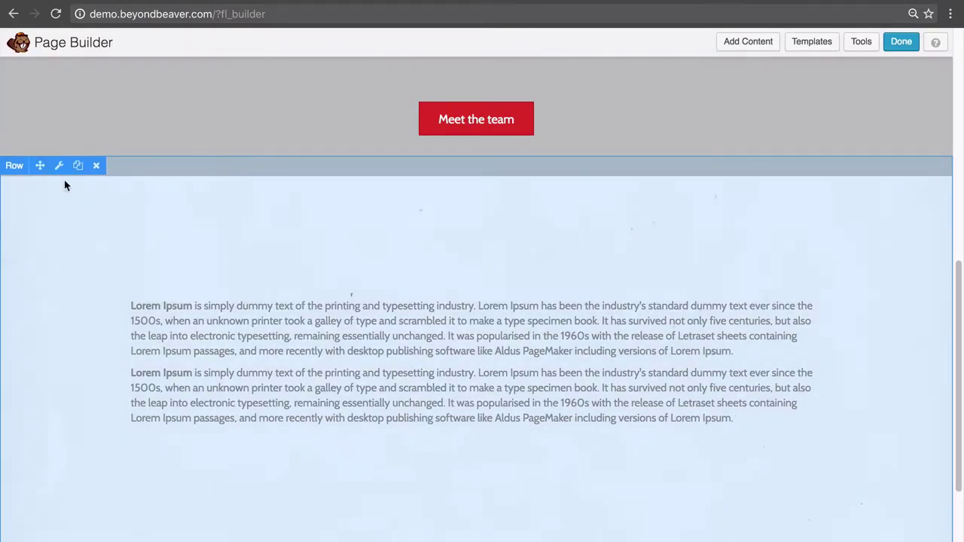
Set the Lorem Ipsum row's padding to 60 px top and 40 px bottom, and save the row settings
{"action": "left_click", "coordinate": [63, 170]}
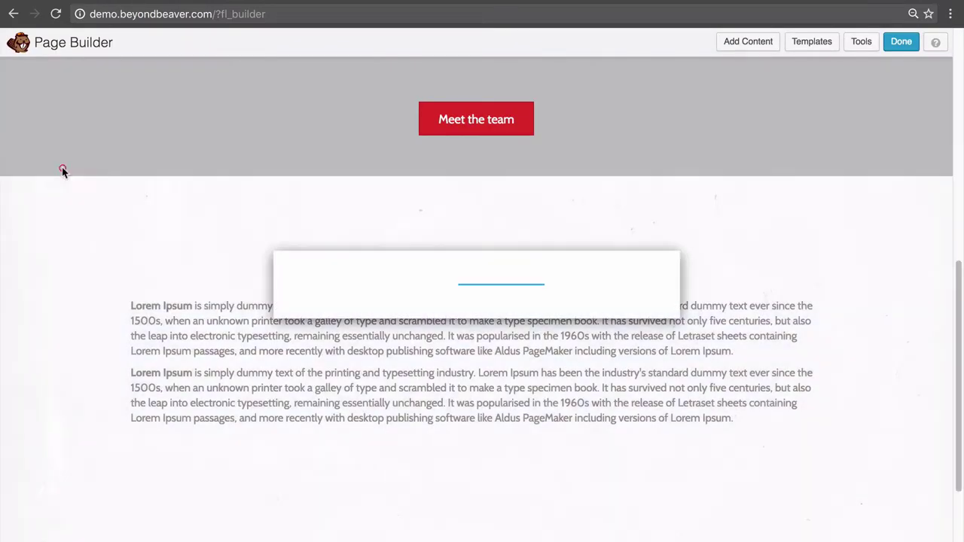
{"action": "left_click", "coordinate": [366, 148]}
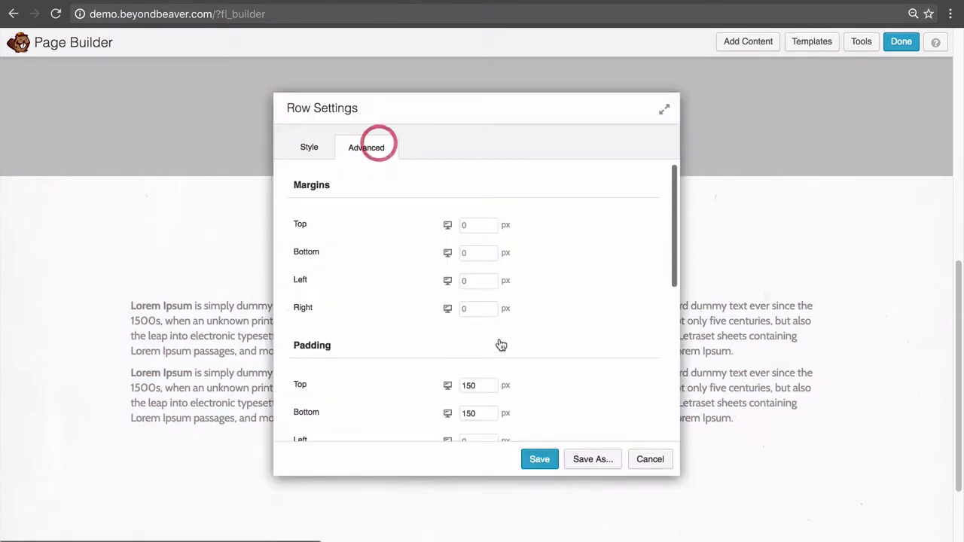
{"action": "double_click", "coordinate": [480, 385]}
{"action": "type", "text": "40"}
{"action": "key", "text": "Tab"}
{"action": "type", "text": "40"}
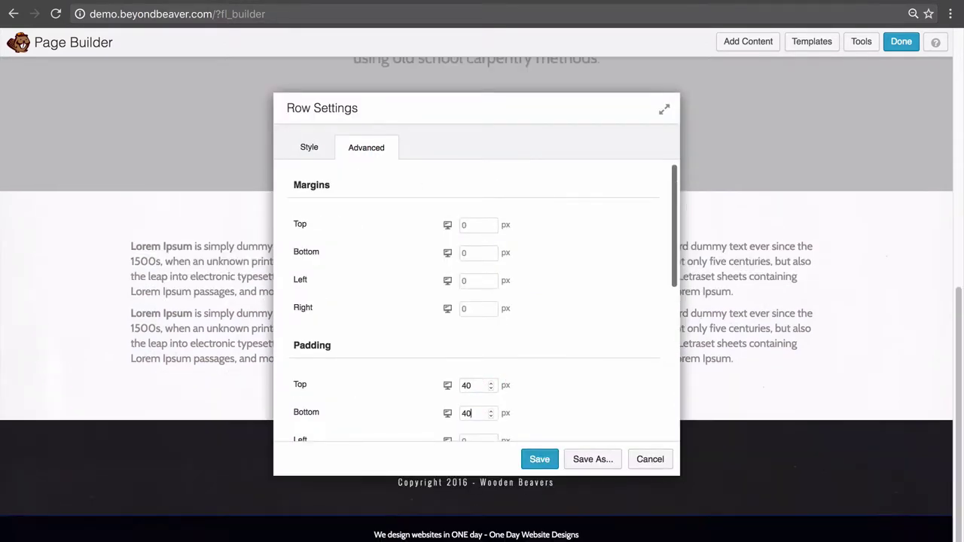
{"action": "double_click", "coordinate": [472, 386]}
{"action": "type", "text": "60"}
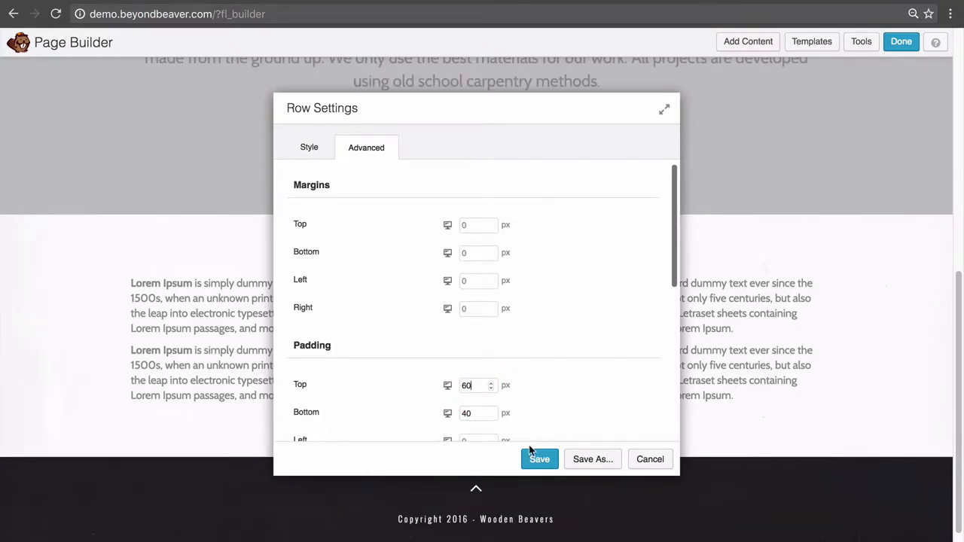
{"action": "left_click", "coordinate": [531, 452]}
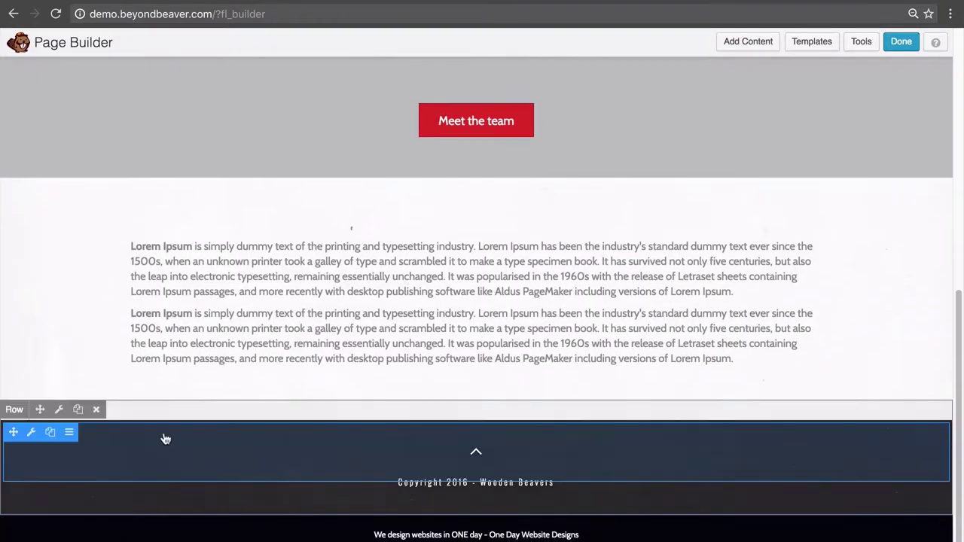
Delete the Copyright 2016 row below the Lorem Ipsum row
{"action": "left_click", "coordinate": [96, 408]}
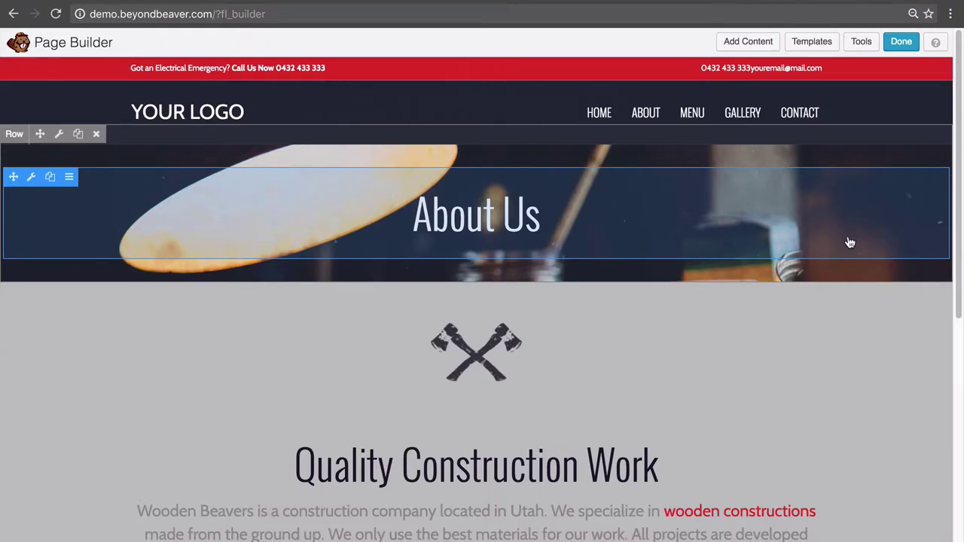
{"action": "left_click_drag", "start_coordinate": [959, 88], "coordinate": [939, 80]}
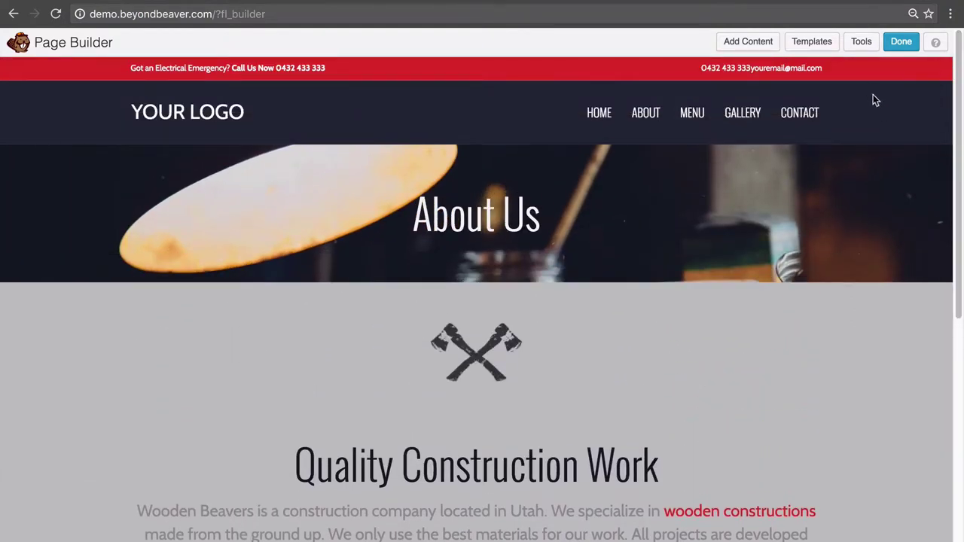
Save the current layout as a reusable template named Content Pages 0111
{"action": "left_click", "coordinate": [860, 42]}
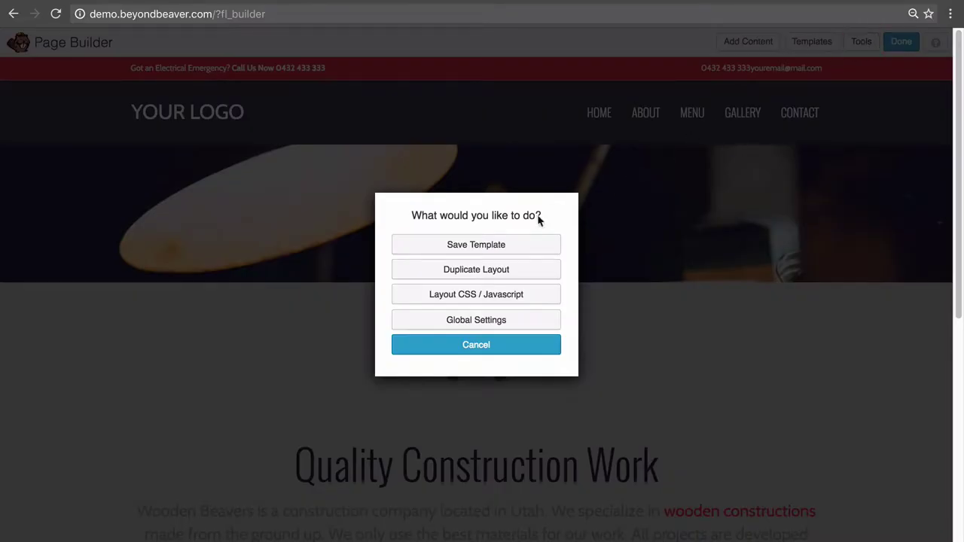
{"action": "left_click", "coordinate": [516, 247]}
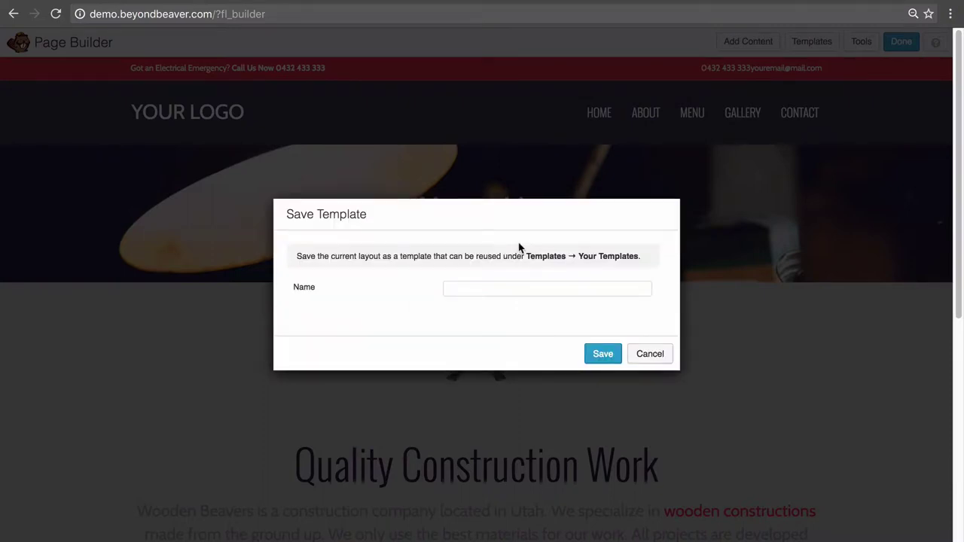
{"action": "left_click", "coordinate": [509, 287]}
{"action": "type", "text": "Content Pages"}
{"action": "type", "text": "0111"}
{"action": "left_click", "coordinate": [595, 353]}
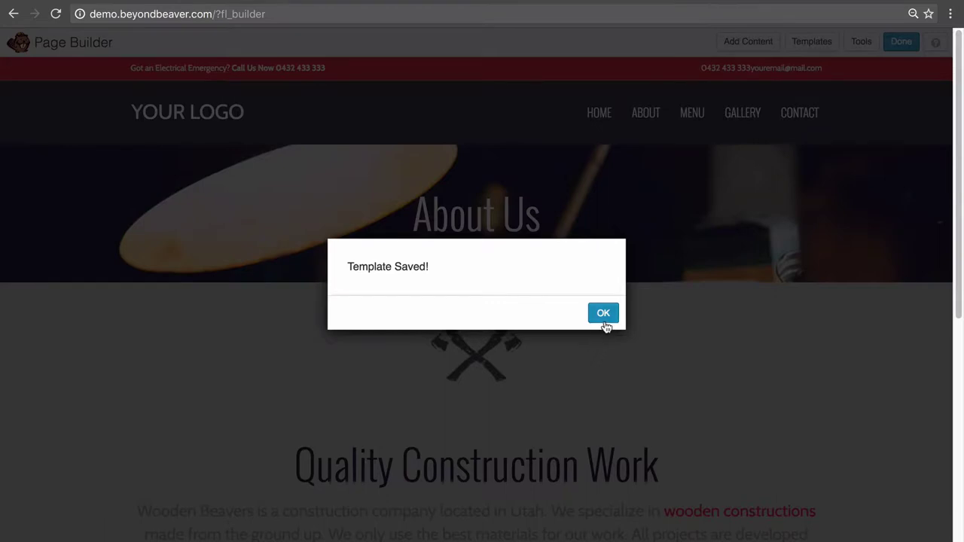
{"action": "left_click", "coordinate": [605, 318]}
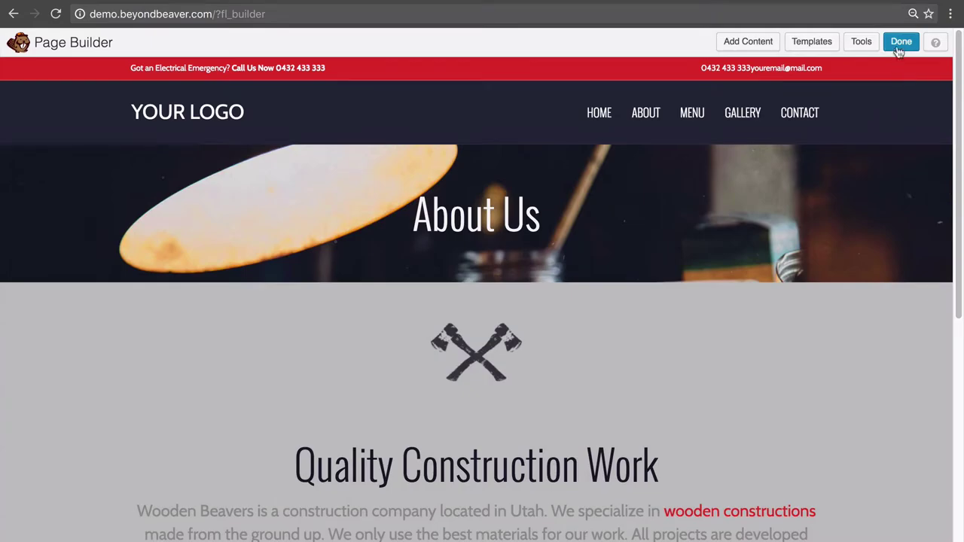
Finish editing the About Us layout and publish the changes
{"action": "left_click", "coordinate": [899, 41]}
{"action": "left_click", "coordinate": [509, 255]}
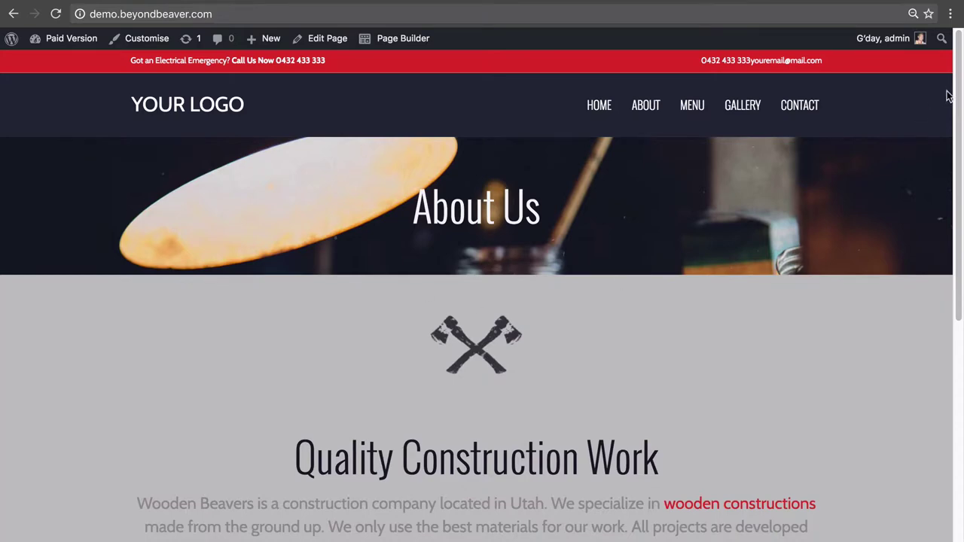
{"action": "mouse_move", "coordinate": [958, 88]}
{"action": "left_mouse_down"}
{"action": "mouse_move", "coordinate": [948, 204]}
{"action": "mouse_move", "coordinate": [958, 370]}
{"action": "mouse_move", "coordinate": [940, 80]}
{"action": "left_mouse_up"}
Create a new WordPress page titled FAQs and open it in Page Builder
{"action": "mouse_move", "coordinate": [274, 41]}
{"action": "left_click", "coordinate": [257, 117]}
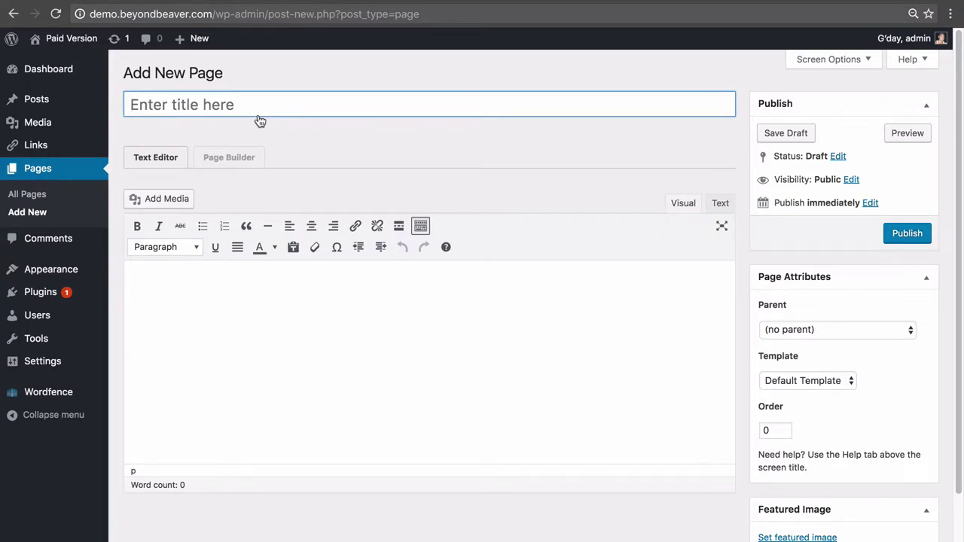
{"action": "type", "text": "FAQs"}
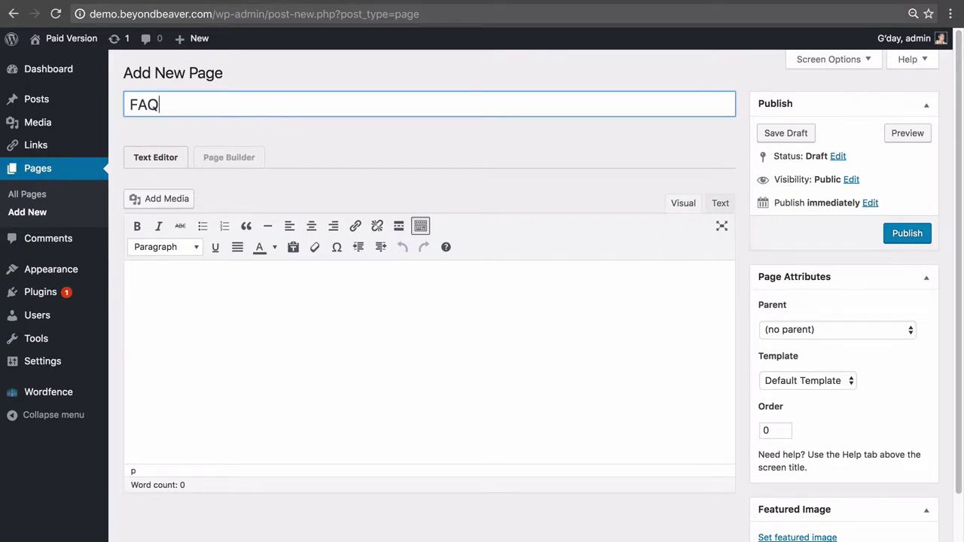
{"action": "left_click", "coordinate": [241, 162]}
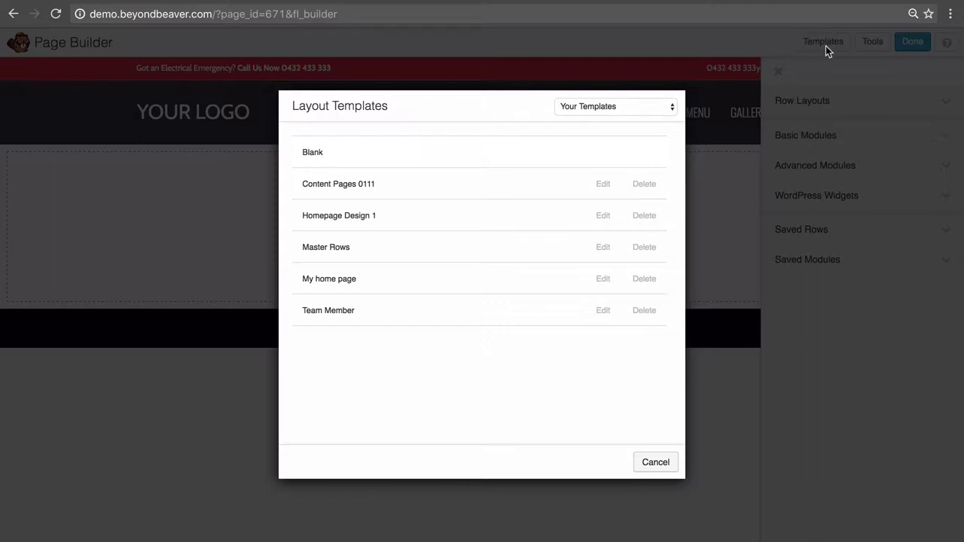
Apply the saved Content Pages 0111 layout from Your Templates to the blank FAQs page
{"action": "left_click", "coordinate": [631, 106]}
{"action": "left_click", "coordinate": [610, 83]}
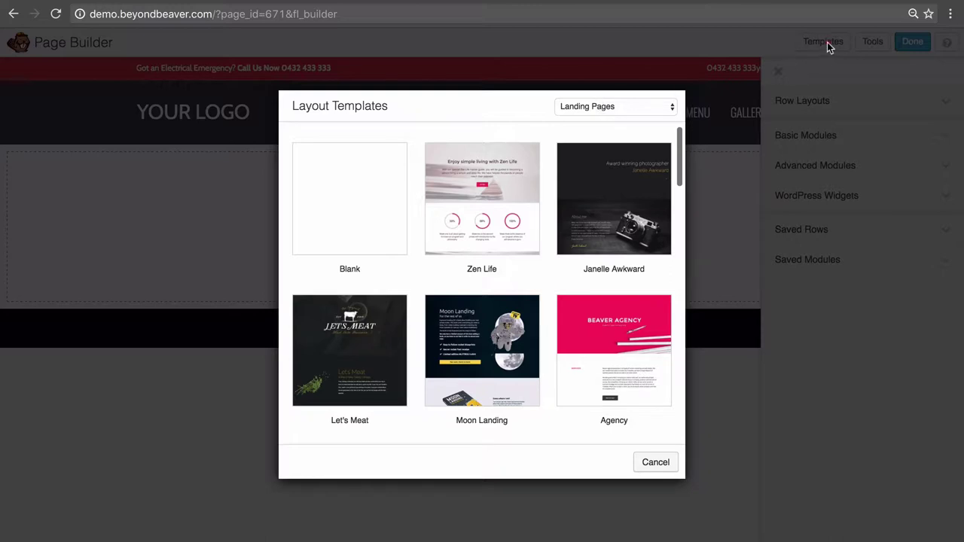
{"action": "left_click", "coordinate": [662, 109]}
{"action": "left_click", "coordinate": [650, 125]}
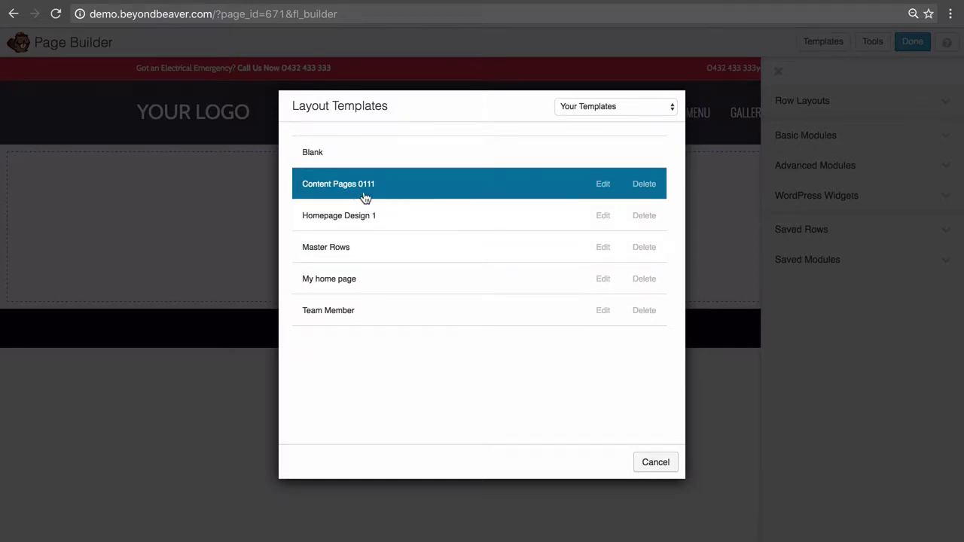
{"action": "left_click", "coordinate": [402, 197]}
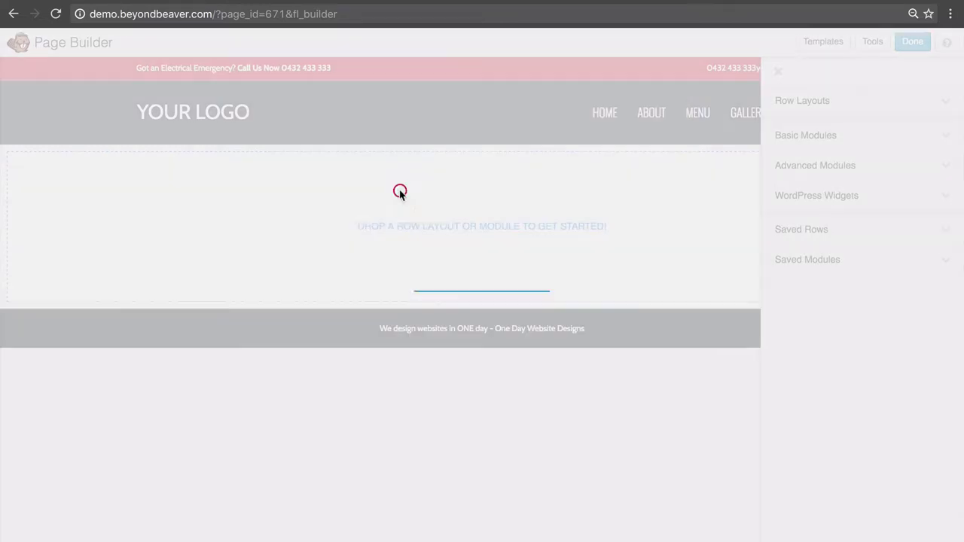
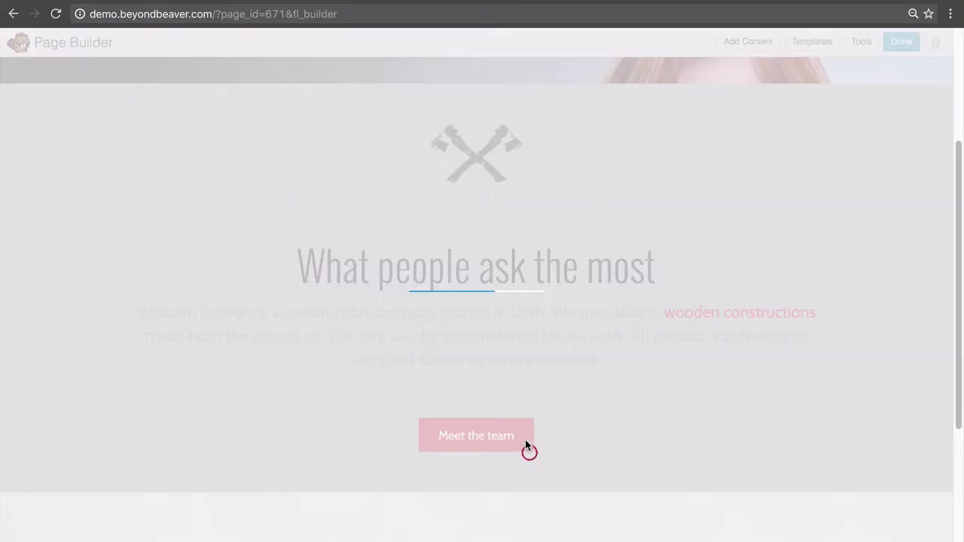
Remove the Meet the team button module from the grey row
{"action": "scroll", "coordinate": [491, 450], "scroll_direction": "down", "scroll_amount": 3}
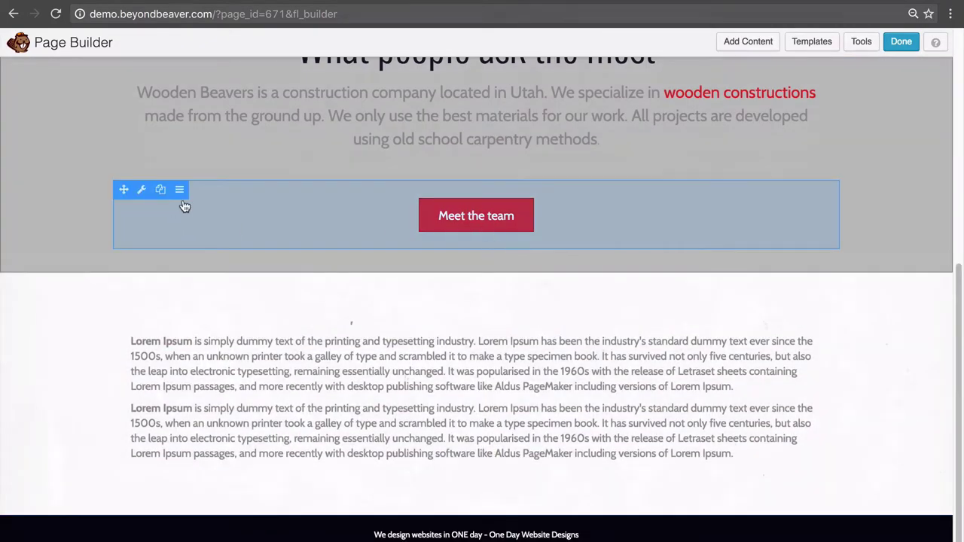
{"action": "mouse_move", "coordinate": [179, 190]}
{"action": "left_click", "coordinate": [197, 227]}
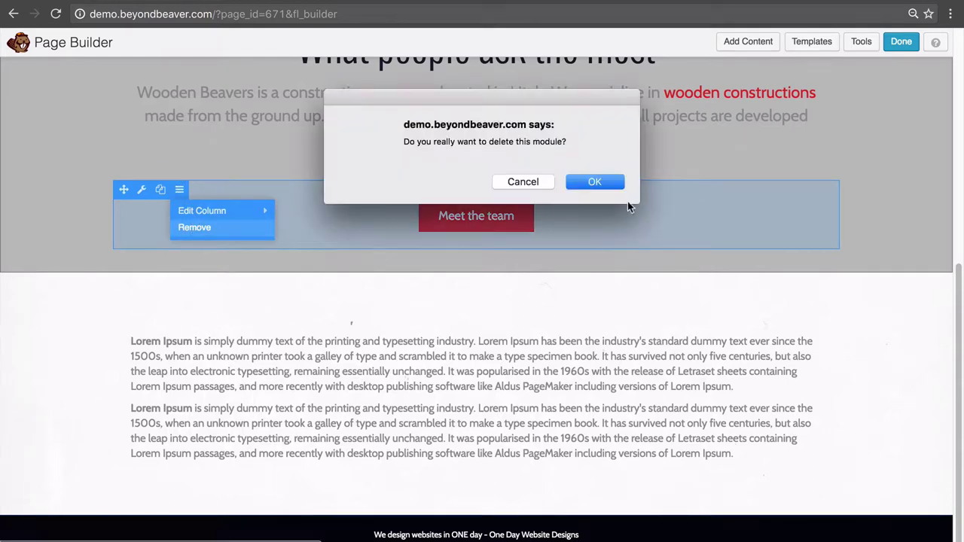
{"action": "left_click", "coordinate": [593, 182]}
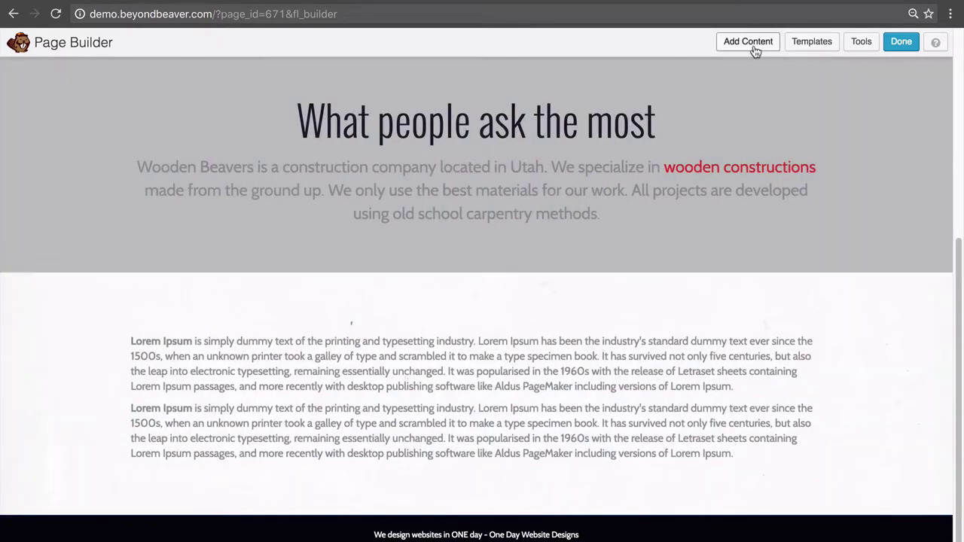
Add an Accordion module above the Lorem Ipsum text in the white row
{"action": "left_click", "coordinate": [754, 45]}
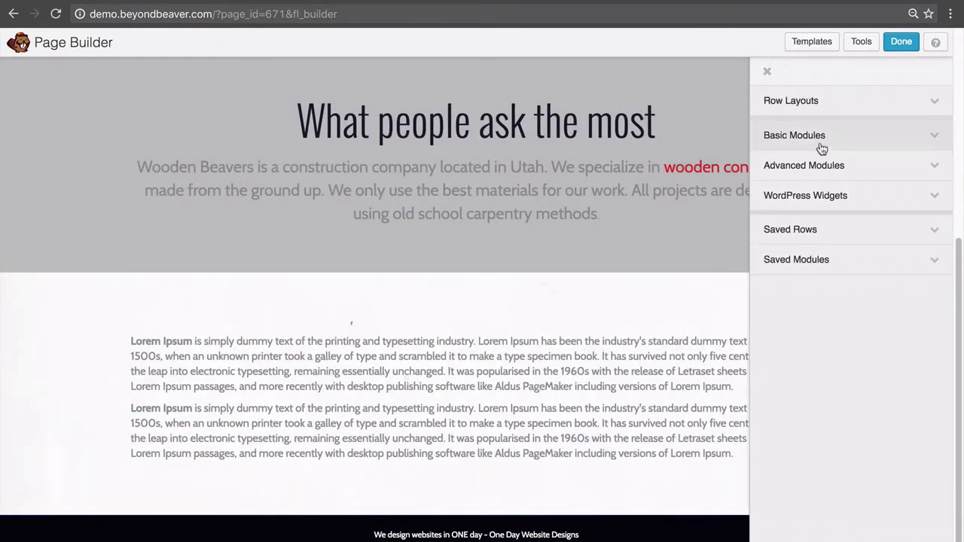
{"action": "left_click", "coordinate": [896, 178]}
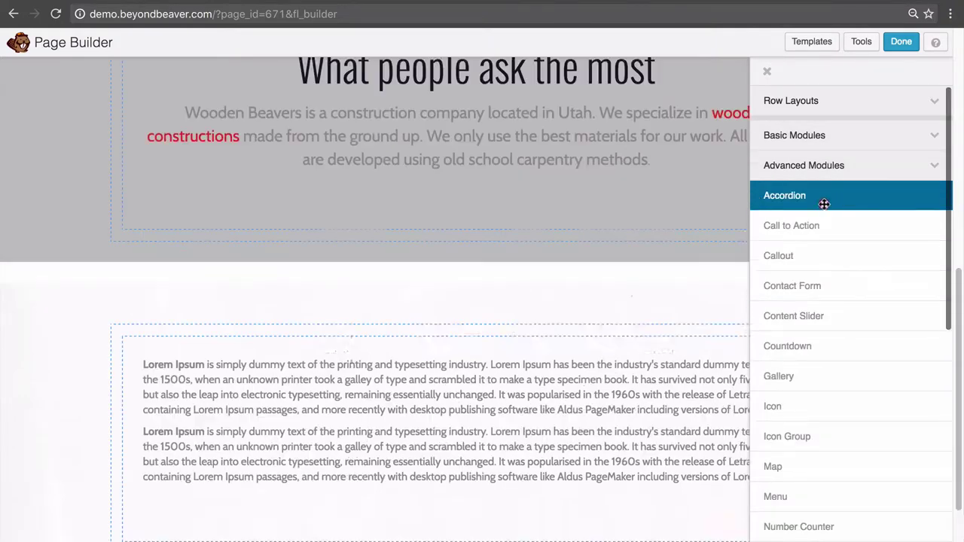
{"action": "left_click_drag", "start_coordinate": [824, 198], "coordinate": [533, 366]}
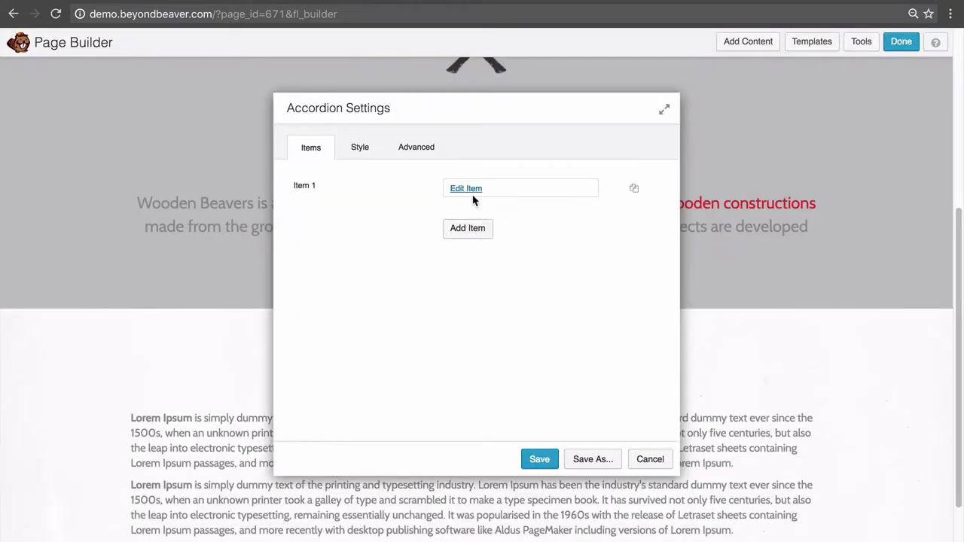
Label the first accordion item Question 1, fill its content with the Lorem Ipsum placeholder paragraph, and save the item
{"action": "left_click", "coordinate": [470, 191]}
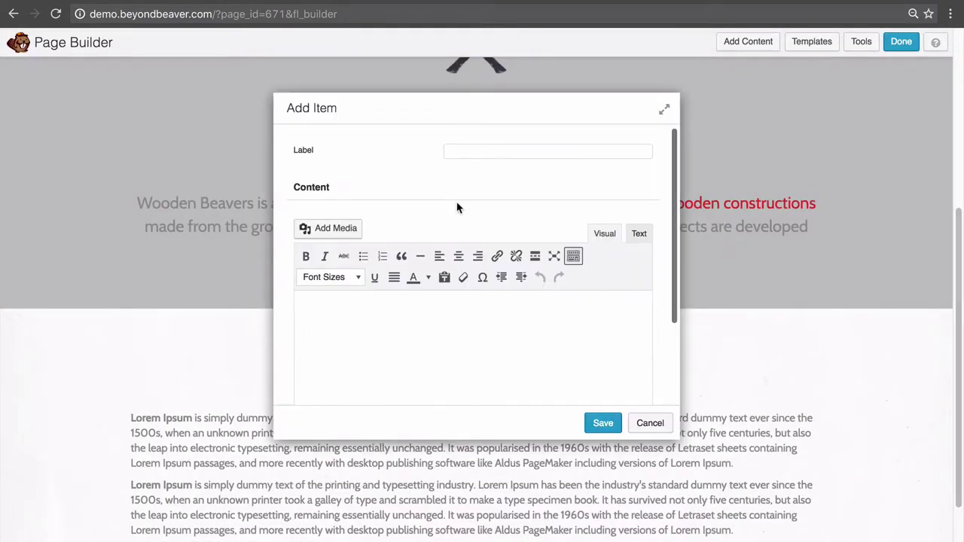
{"action": "left_click", "coordinate": [459, 155]}
{"action": "type", "text": "Question 1"}
{"action": "left_click", "coordinate": [512, 351]}
{"action": "type", "text": "Lorem Ipsum is simply dummy text of the printing and typesetting industry. Lorem Ipsum has been the industry's standard dummy text ever since the 1500s, when an unknown printer took a galley of type and scrambled it to make a type specimen book. It has survived not only five centuries, but also the leap into electronic typesetting, remaining essentially unchanged. It was popularised in the 1960s with the release of Letraset sheets containing Lorem Ipsum passages, and more recently with desktop publishing software like Aldus PageMaker including versions of Lorem Ipsum."}
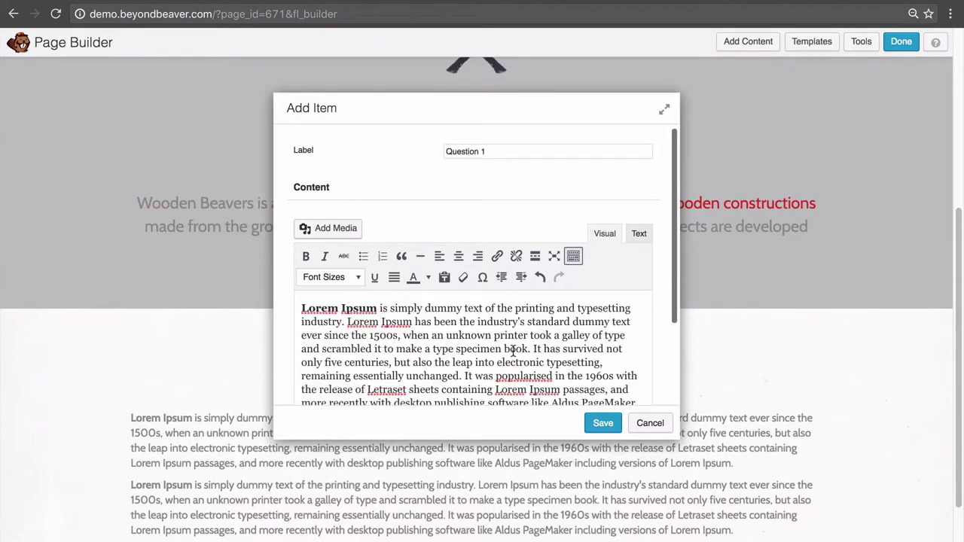
{"action": "left_click", "coordinate": [604, 421]}
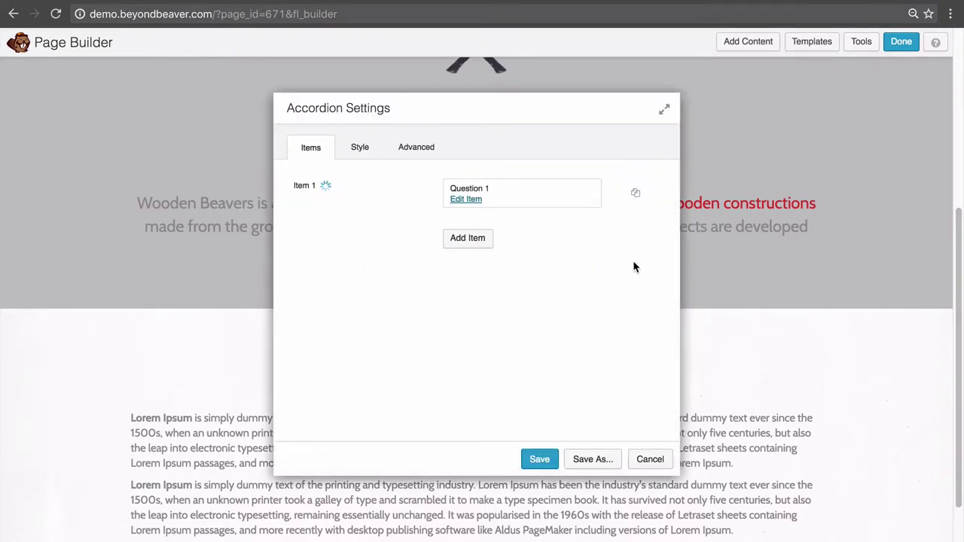
Duplicate the Question 1 item four times and save the accordion settings
{"action": "left_click", "coordinate": [635, 196]}
{"action": "left_click", "coordinate": [633, 194]}
{"action": "left_click", "coordinate": [633, 194]}
{"action": "left_click", "coordinate": [633, 195]}
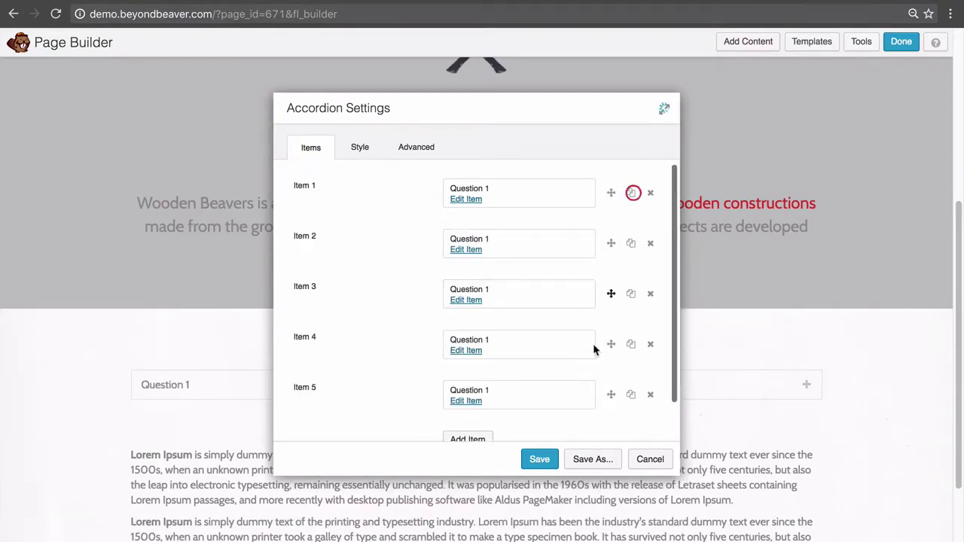
{"action": "left_click", "coordinate": [539, 458]}
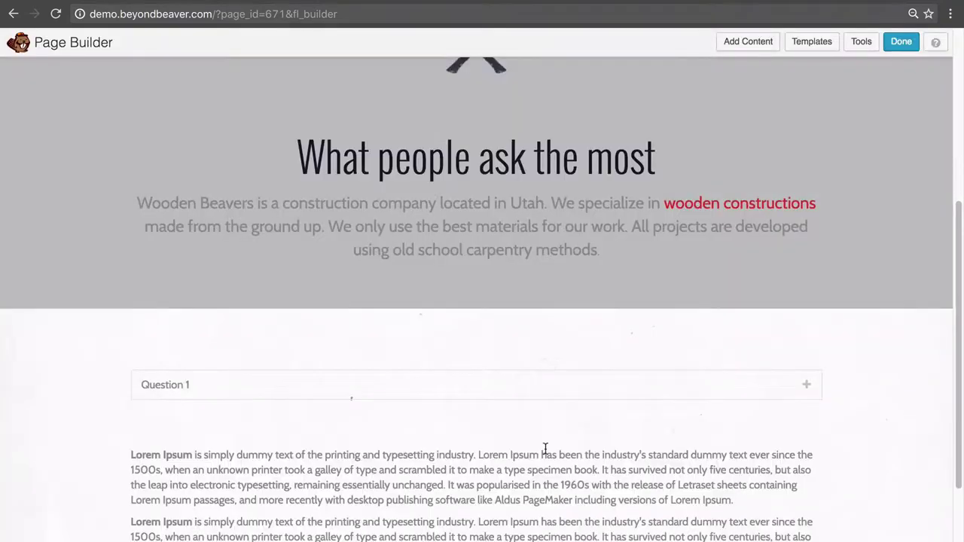
Remove the Lorem Ipsum text module below the accordion
{"action": "scroll", "coordinate": [545, 452], "scroll_direction": "down", "scroll_amount": 3}
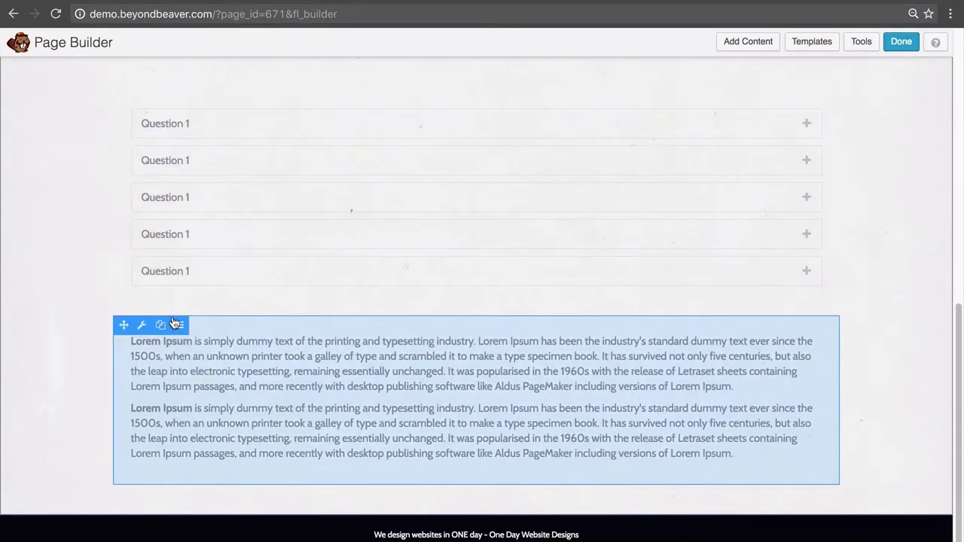
{"action": "left_click", "coordinate": [178, 325]}
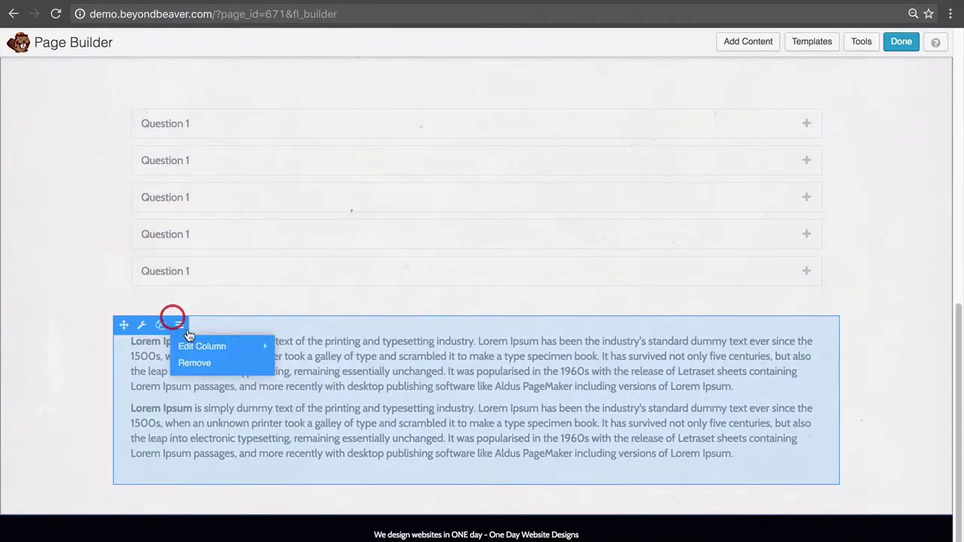
{"action": "left_click", "coordinate": [195, 362]}
{"action": "left_click", "coordinate": [611, 192]}
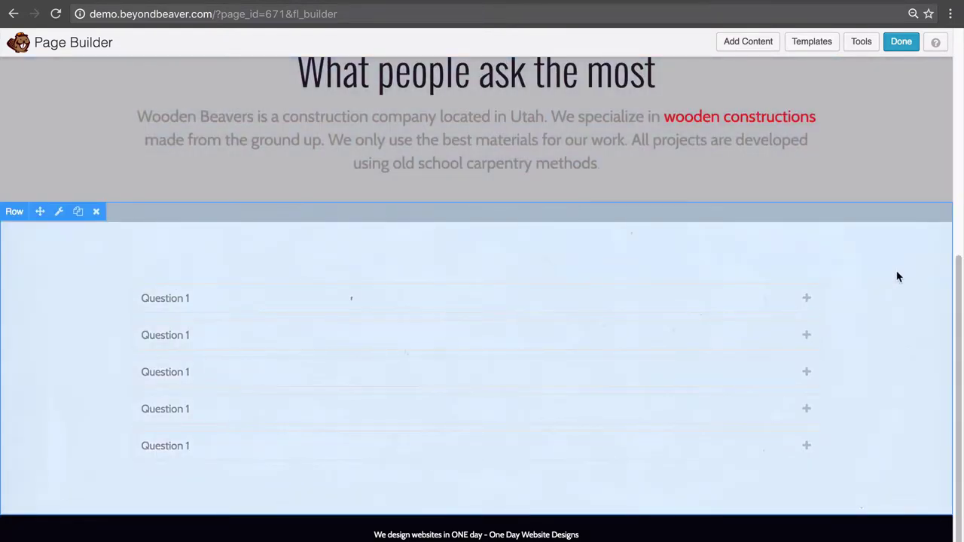
Check the finished FAQs layout from header to accordion and publish the changes
{"action": "scroll", "coordinate": [896, 277], "scroll_direction": "up", "scroll_amount": 5}
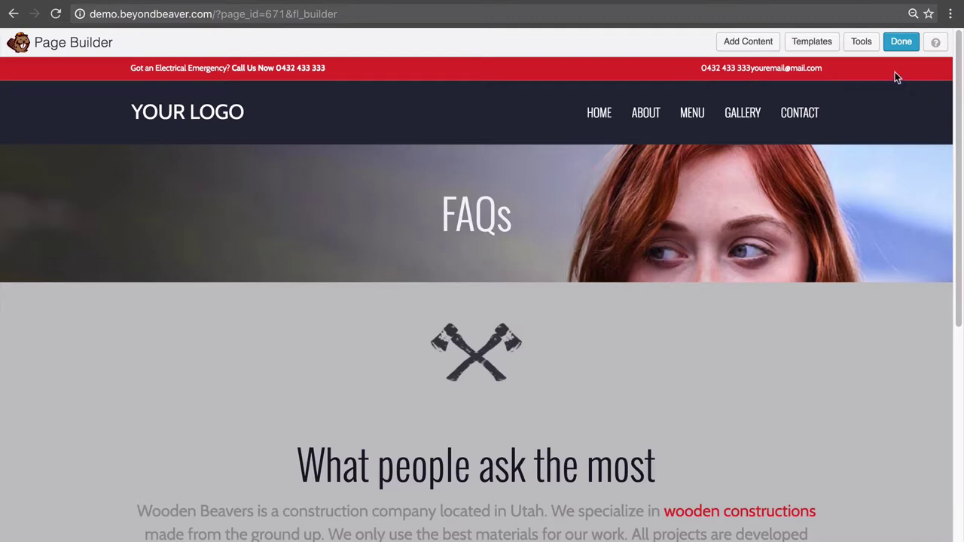
{"action": "mouse_move", "coordinate": [577, 227]}
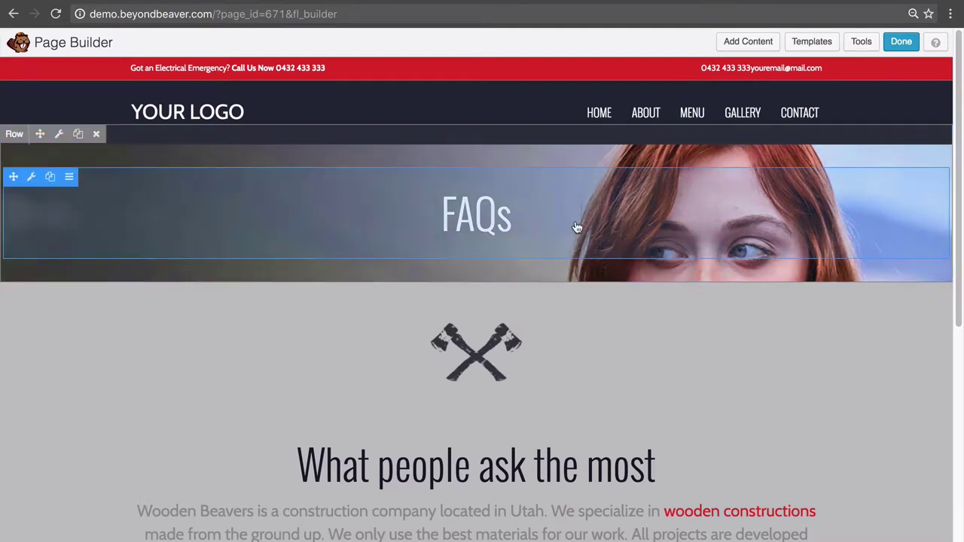
{"action": "scroll", "coordinate": [610, 225], "scroll_direction": "down", "scroll_amount": 5}
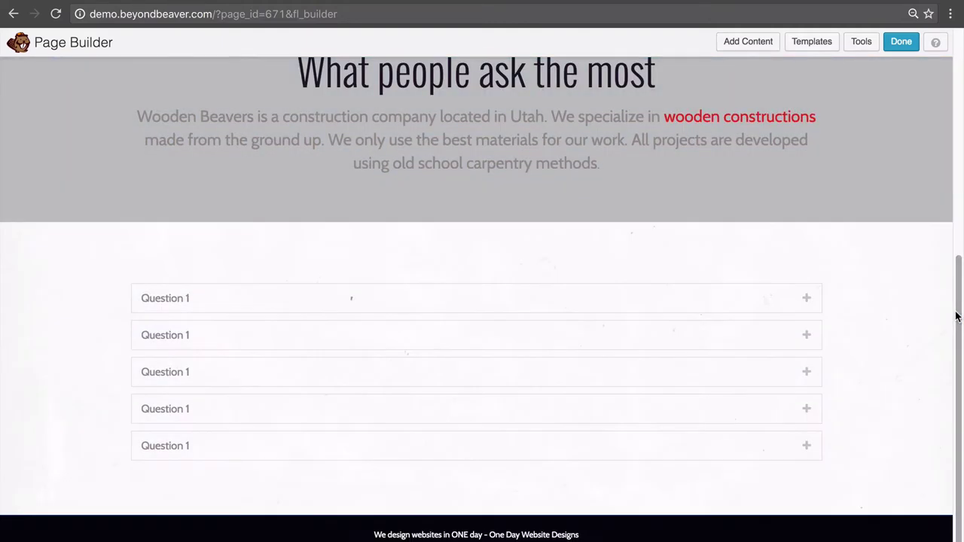
{"action": "scroll", "coordinate": [956, 317], "scroll_direction": "up", "scroll_amount": 1}
{"action": "scroll", "coordinate": [956, 316], "scroll_direction": "up", "scroll_amount": 5}
{"action": "left_click", "coordinate": [900, 42]}
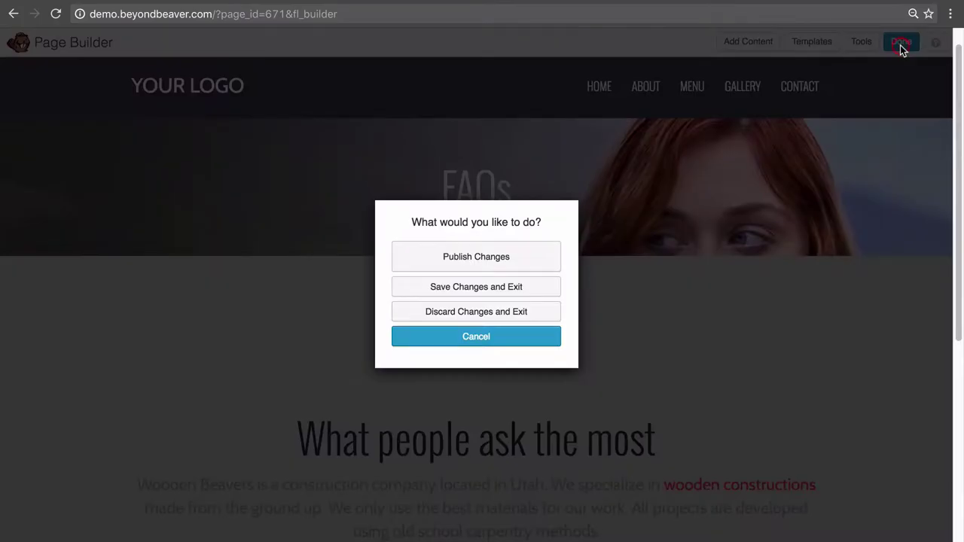
{"action": "left_click", "coordinate": [488, 247]}
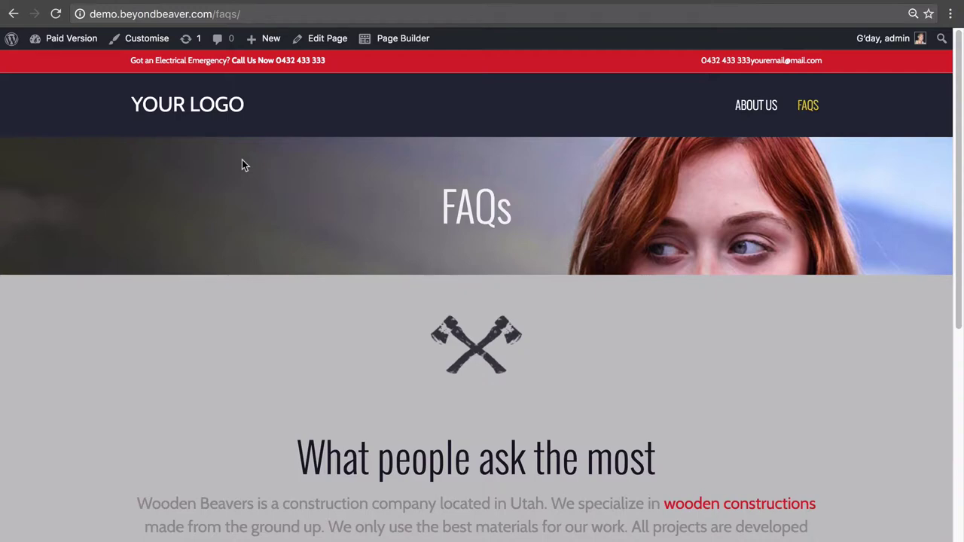
Review the live site by visiting the homepage, the About Us page and the FAQs page in turn
{"action": "left_click", "coordinate": [214, 107]}
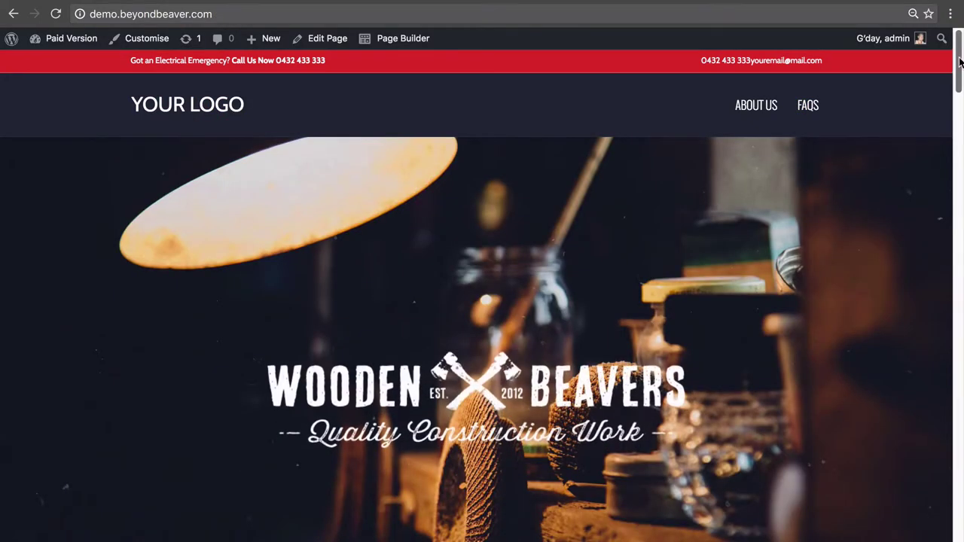
{"action": "left_click_drag", "start_coordinate": [960, 64], "coordinate": [954, 42]}
{"action": "left_click", "coordinate": [756, 106]}
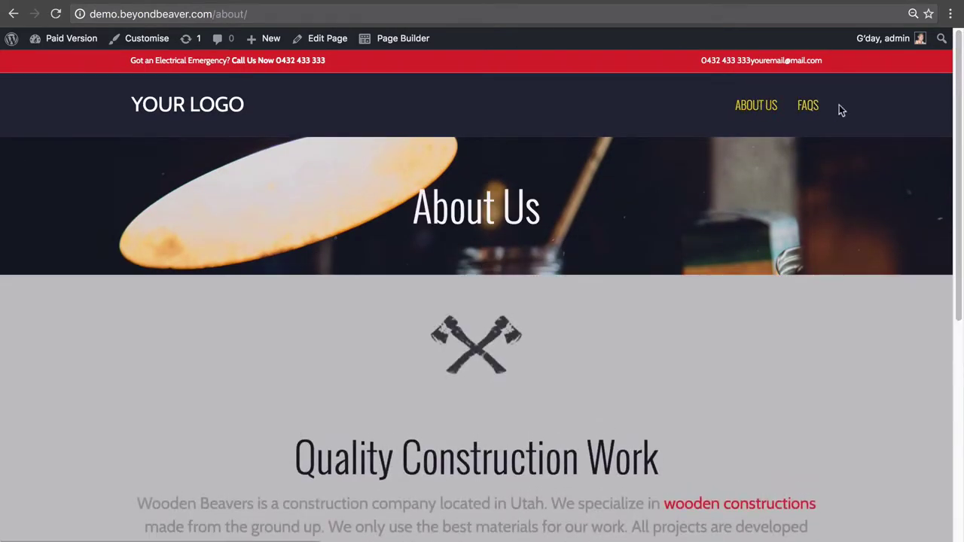
{"action": "left_click_drag", "start_coordinate": [956, 75], "coordinate": [933, 370]}
{"action": "left_click_drag", "start_coordinate": [933, 283], "coordinate": [934, 58]}
{"action": "left_click", "coordinate": [819, 110]}
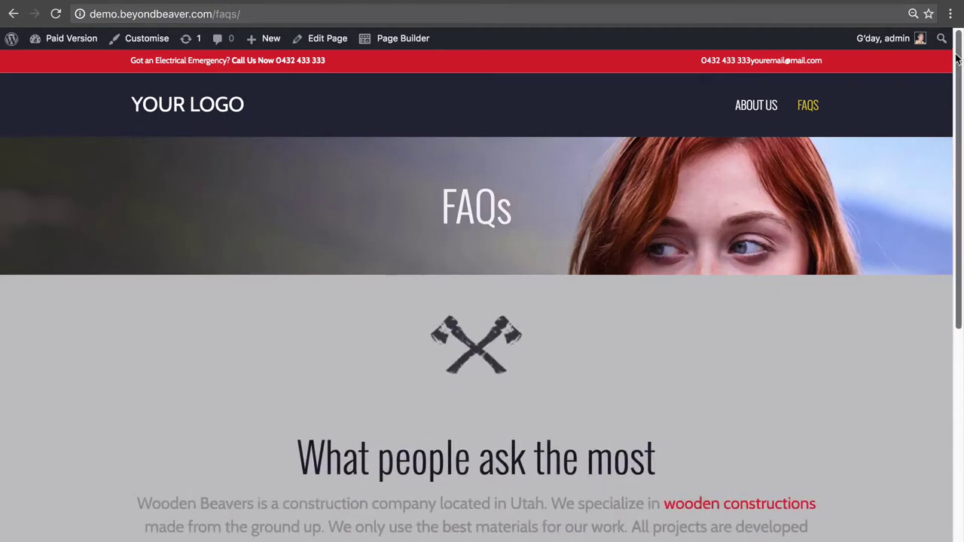
{"action": "left_click_drag", "start_coordinate": [952, 92], "coordinate": [962, 65]}
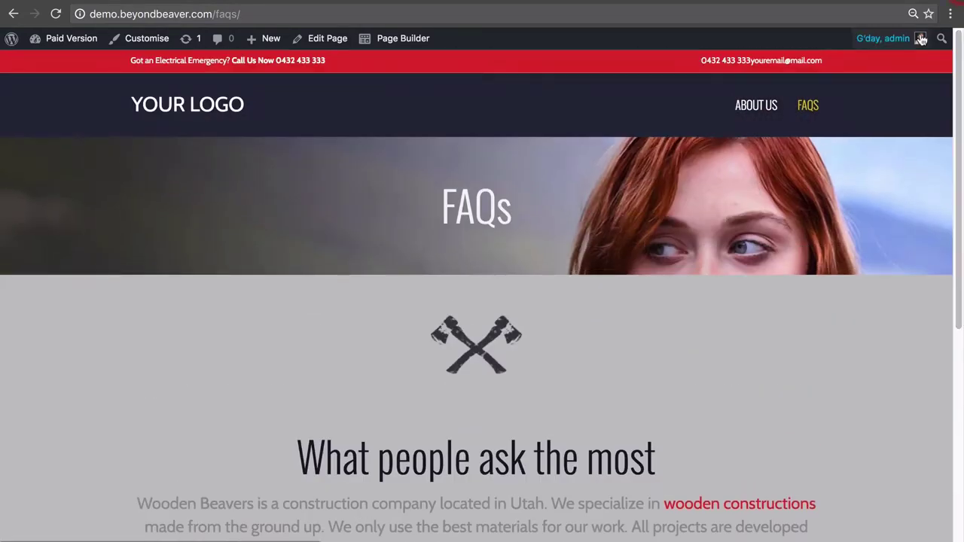
{"action": "mouse_move", "coordinate": [921, 40]}
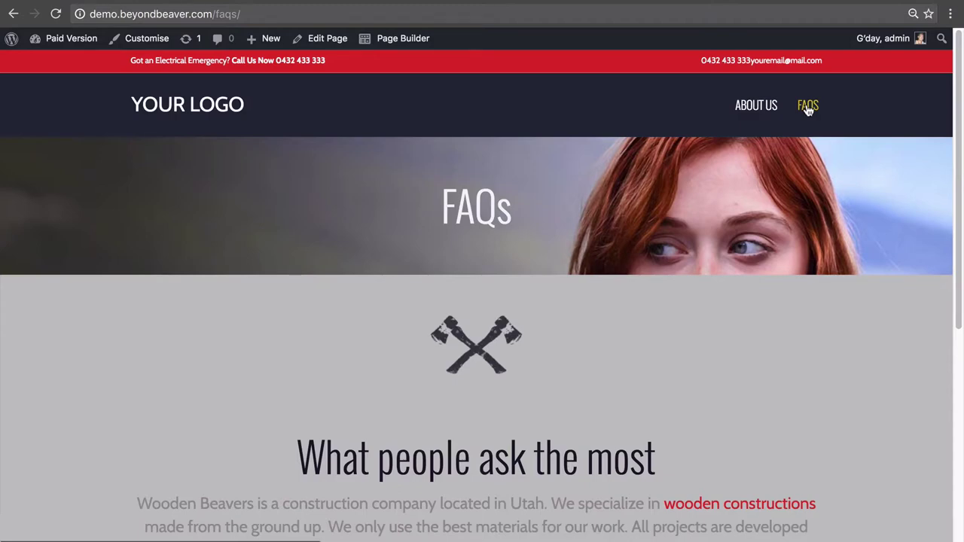
Examine the published FAQs page from its header image through the intro row to the accordion
{"action": "scroll", "coordinate": [632, 245], "scroll_direction": "down", "scroll_amount": 5}
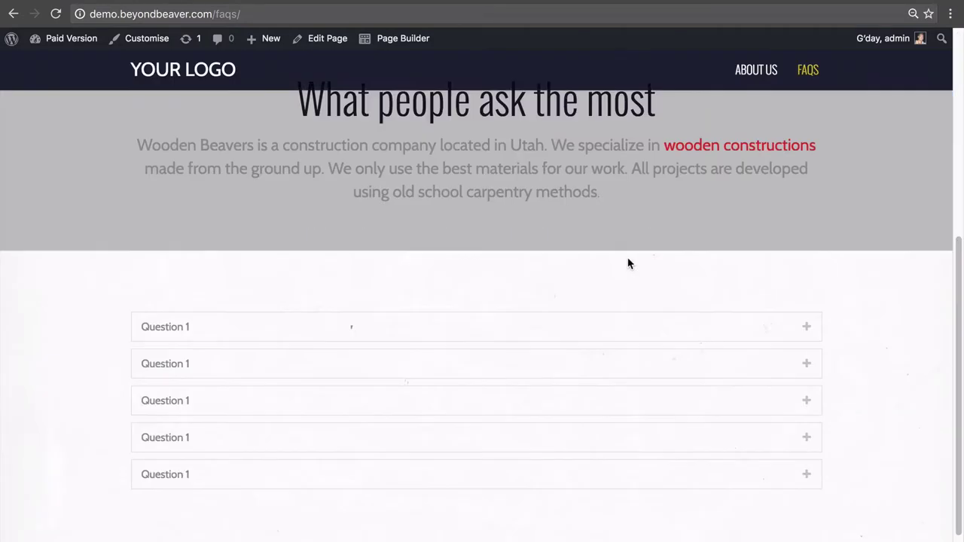
{"action": "scroll", "coordinate": [629, 262], "scroll_direction": "up", "scroll_amount": 5}
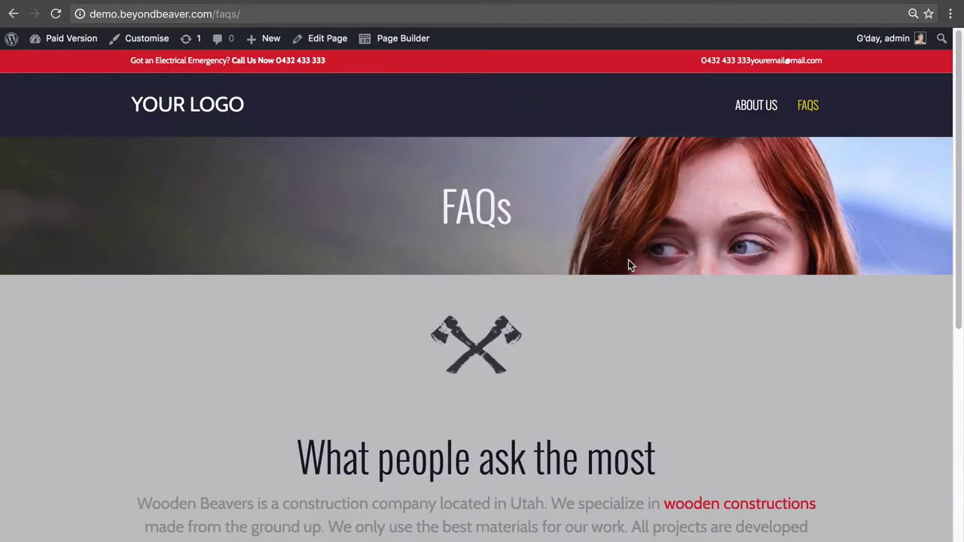
{"action": "scroll", "coordinate": [524, 261], "scroll_direction": "down", "scroll_amount": 2}
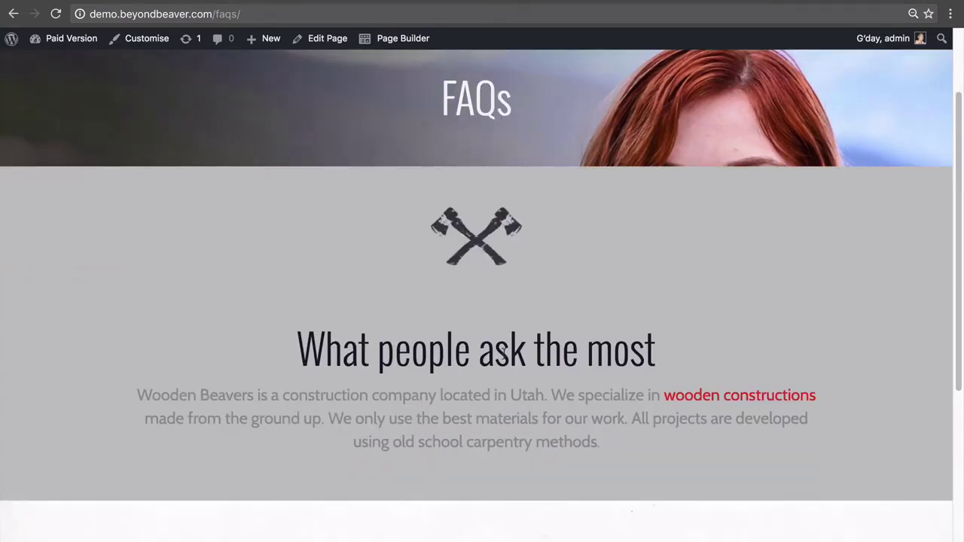
{"action": "scroll", "coordinate": [505, 351], "scroll_direction": "down", "scroll_amount": 5}
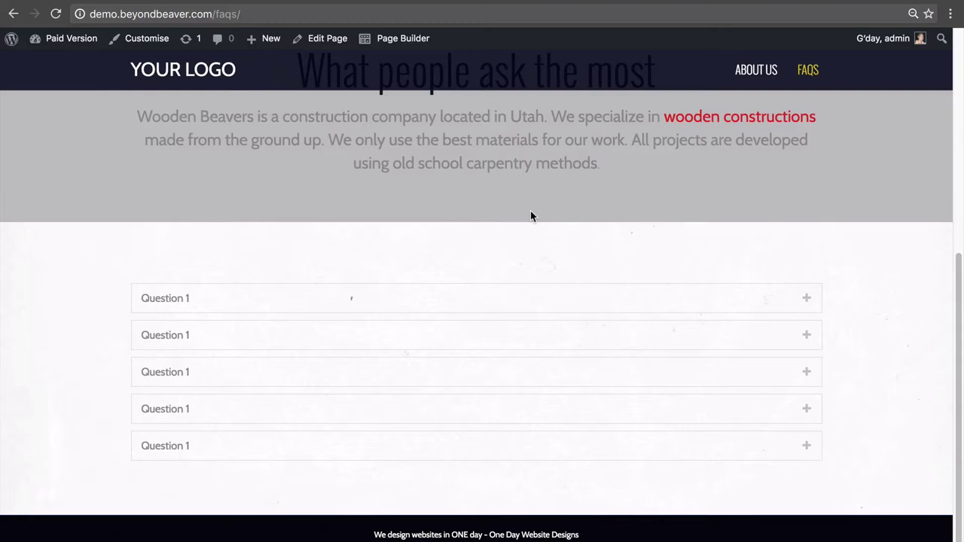
{"action": "scroll", "coordinate": [530, 216], "scroll_direction": "up", "scroll_amount": 5}
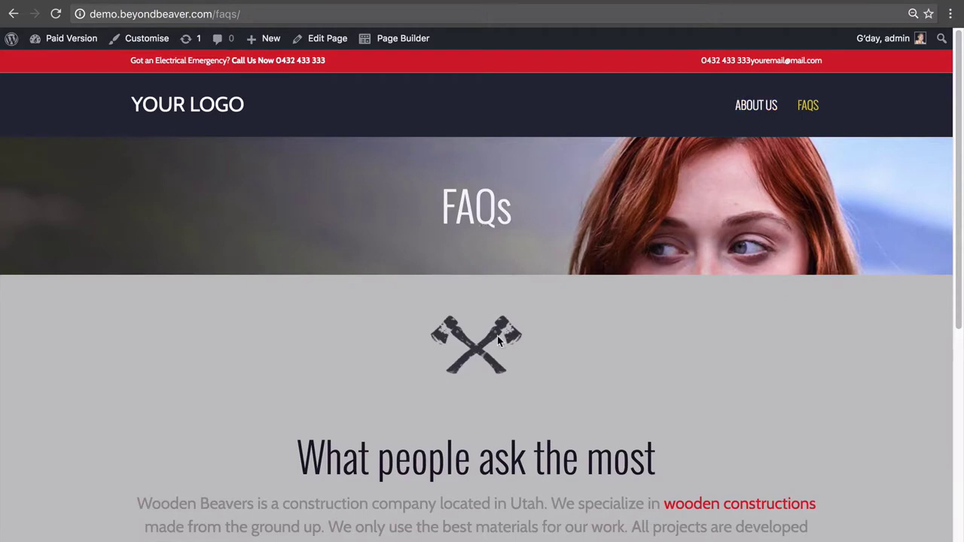
{"action": "scroll", "coordinate": [497, 337], "scroll_direction": "down", "scroll_amount": 2}
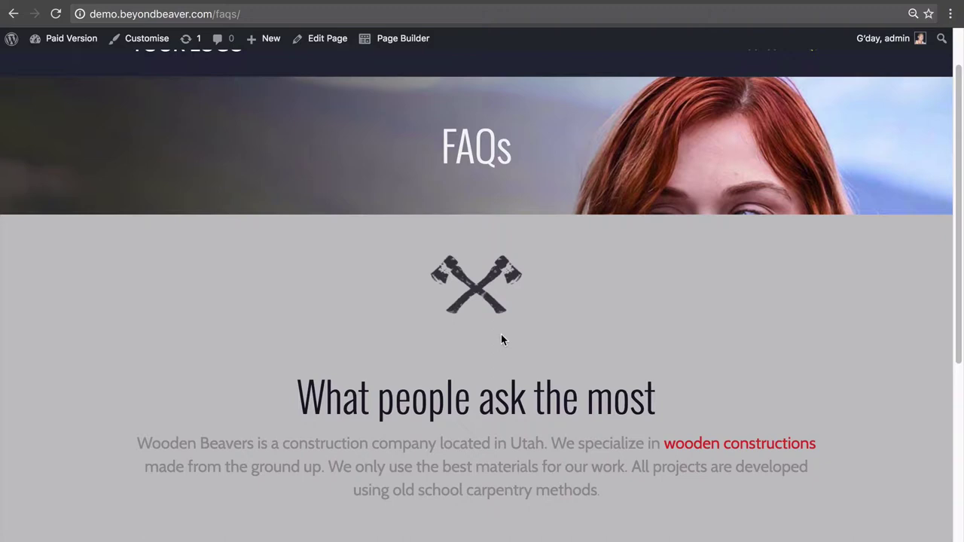
{"action": "scroll", "coordinate": [500, 335], "scroll_direction": "up", "scroll_amount": 2}
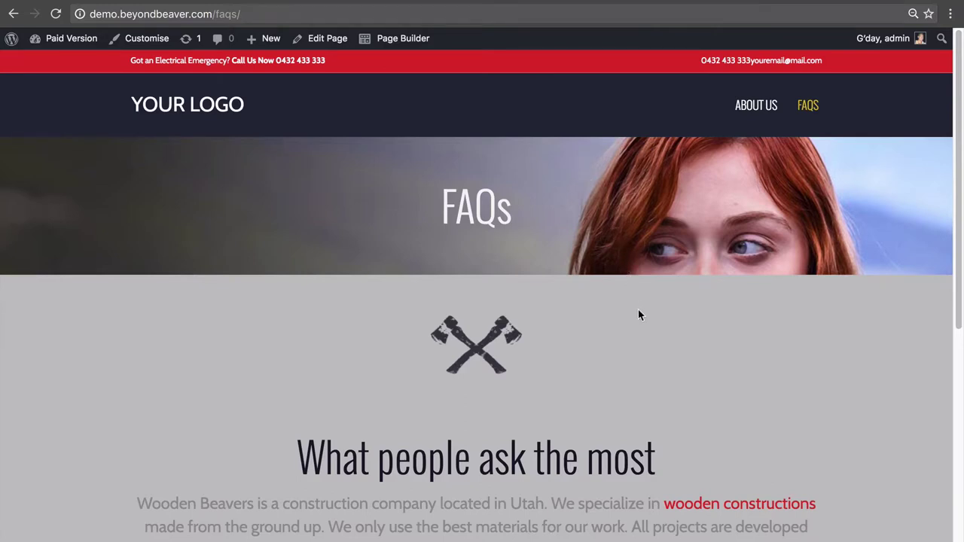
Open the FAQs page in Page Builder, browse the Your Templates and Landing Pages layouts, and leave without applying any
{"action": "left_click", "coordinate": [420, 40]}
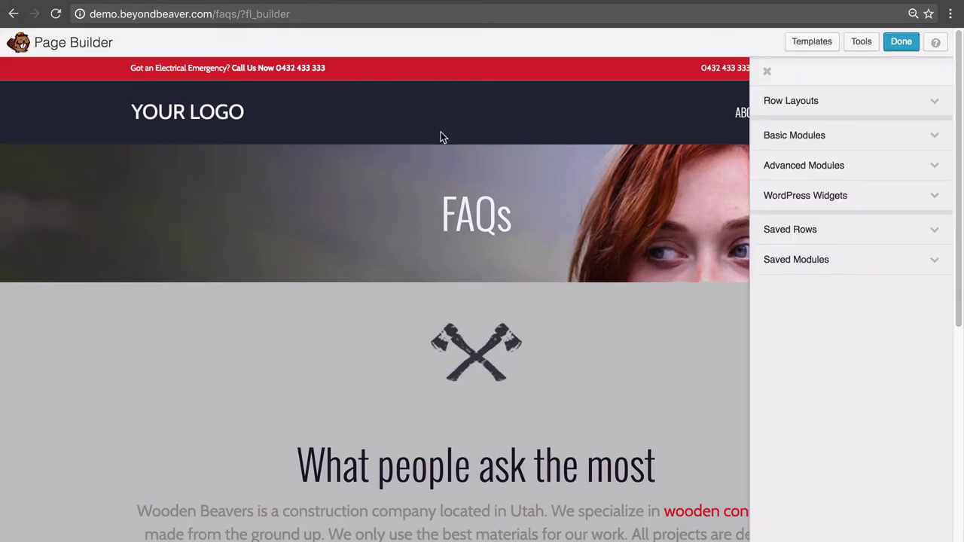
{"action": "left_click", "coordinate": [809, 44]}
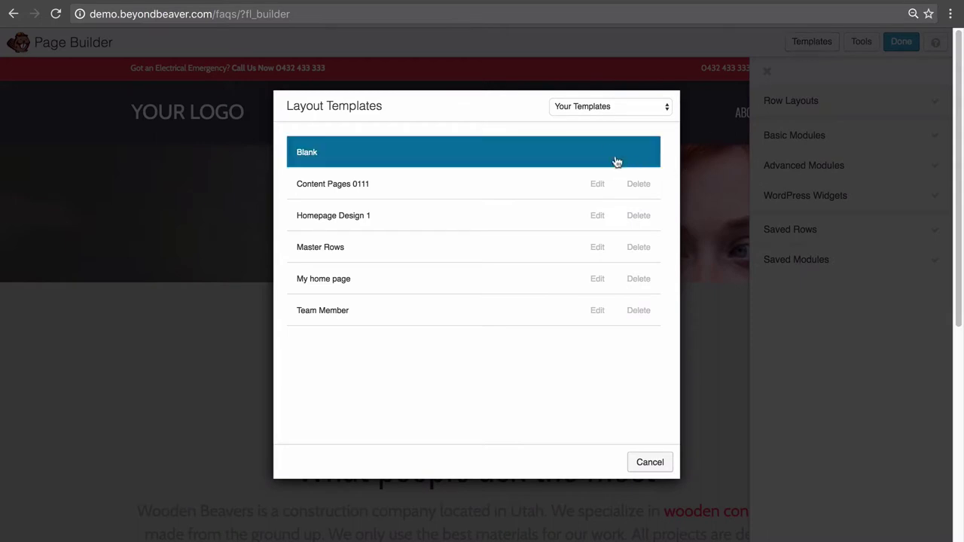
{"action": "left_click", "coordinate": [602, 110]}
{"action": "left_click", "coordinate": [593, 85]}
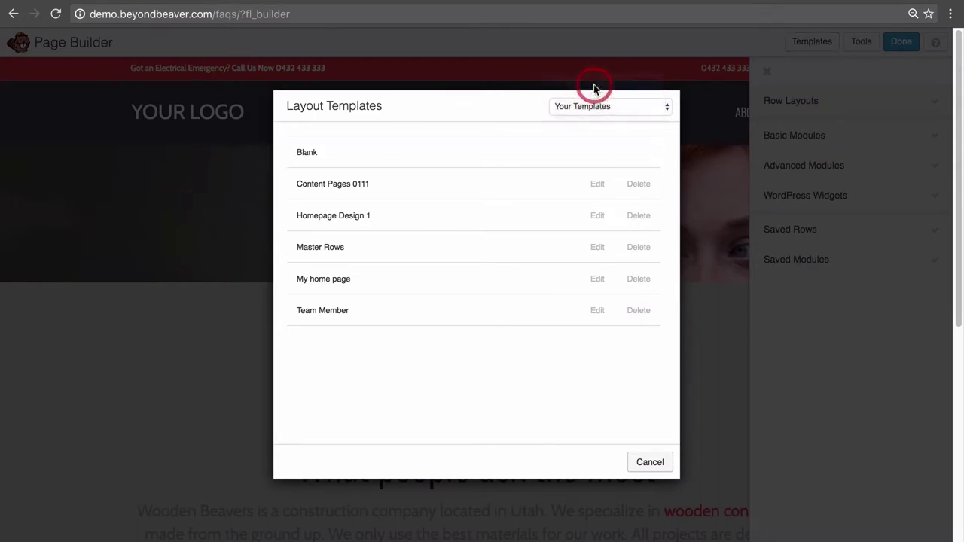
{"action": "left_click", "coordinate": [597, 109]}
{"action": "left_click", "coordinate": [596, 114]}
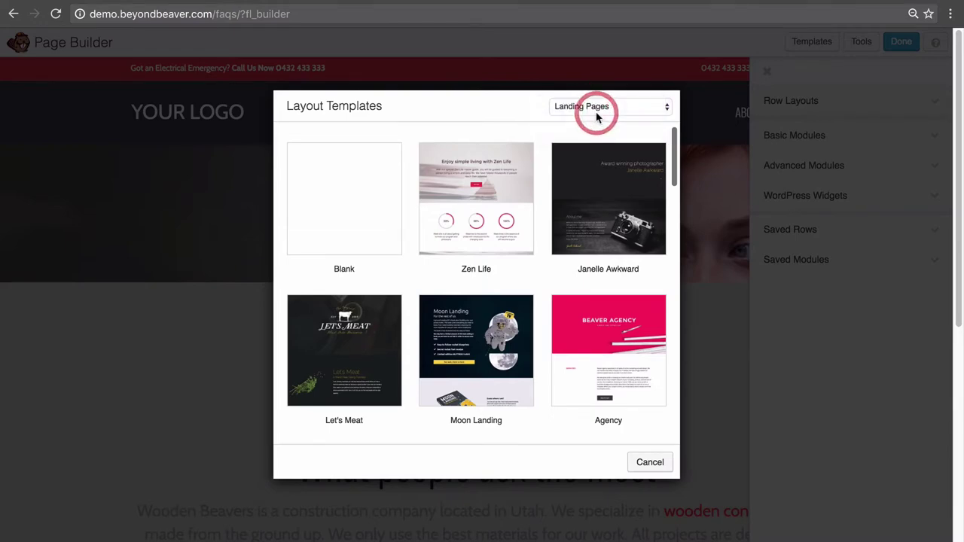
{"action": "left_click", "coordinate": [662, 463]}
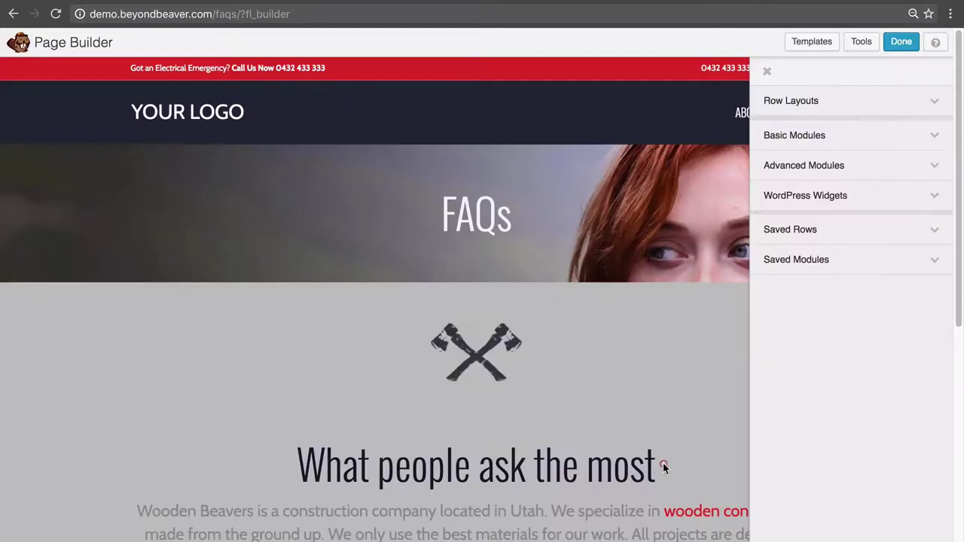
{"action": "left_click", "coordinate": [765, 71]}
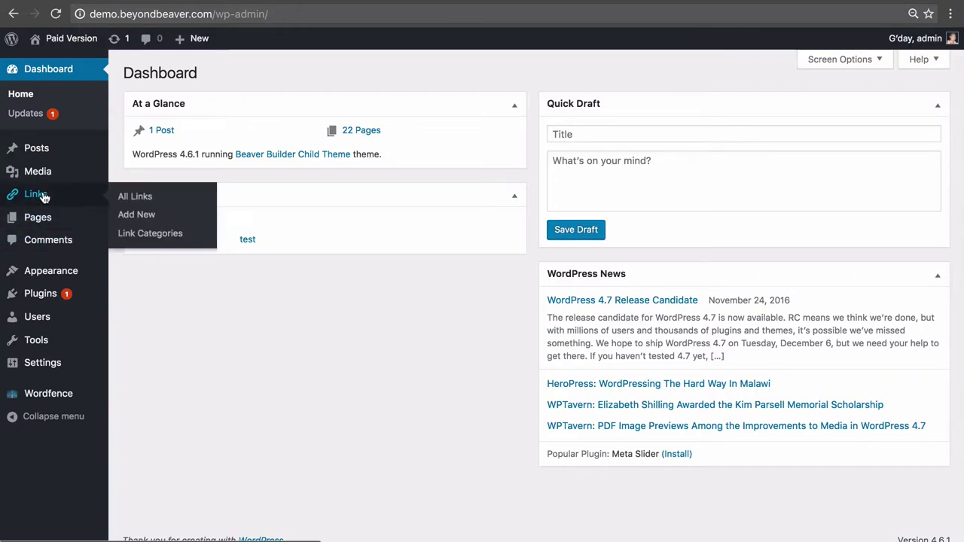
Enable Templates Admin in the Page Builder template settings and save the settings
{"action": "mouse_move", "coordinate": [57, 365]}
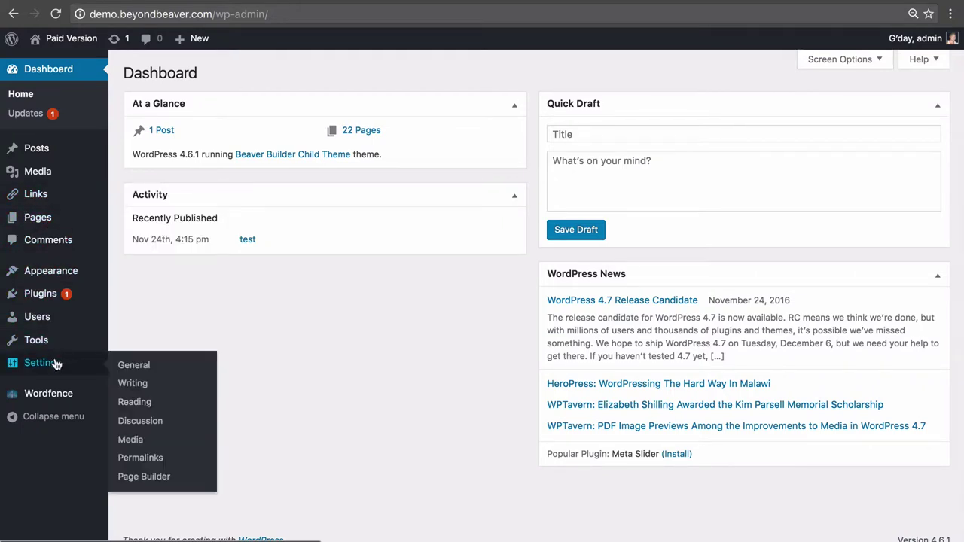
{"action": "left_click", "coordinate": [158, 479]}
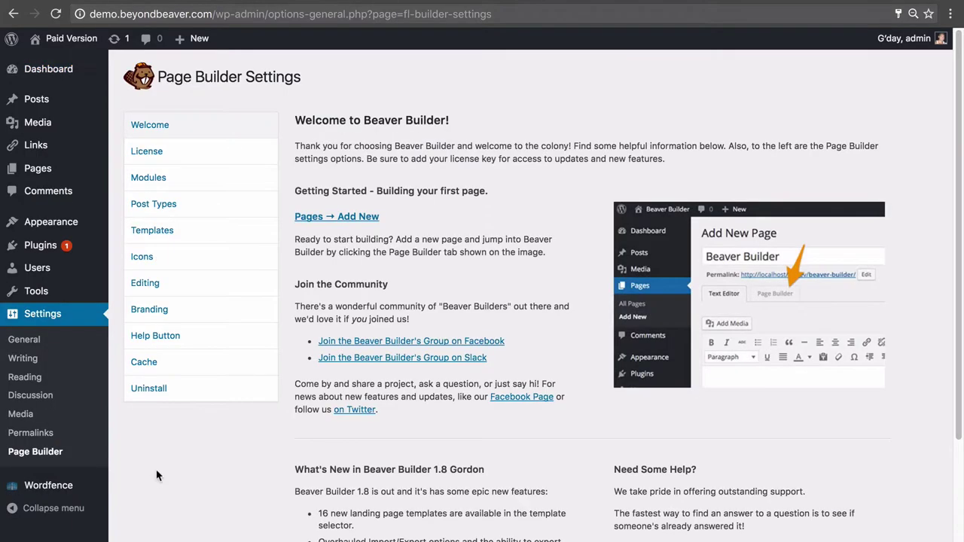
{"action": "left_click", "coordinate": [191, 236]}
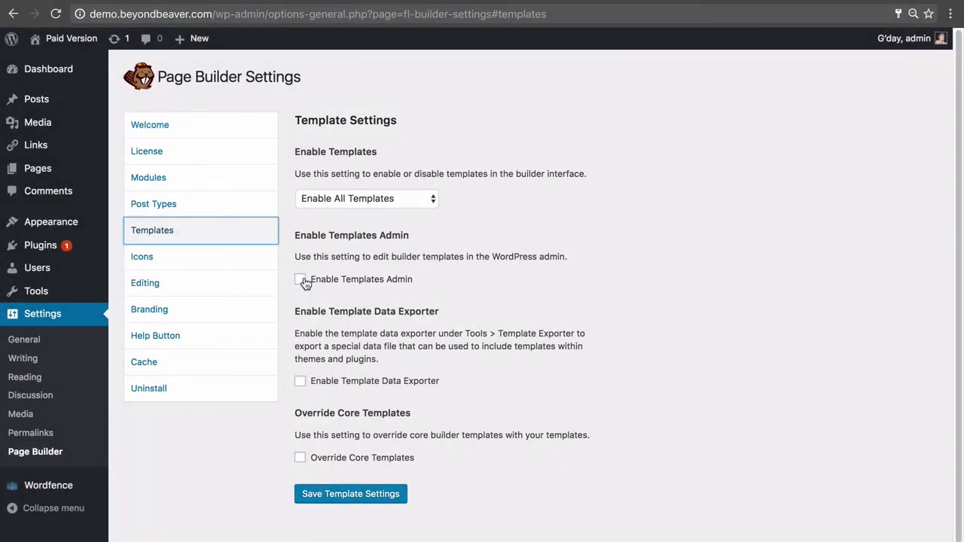
{"action": "left_click", "coordinate": [302, 281]}
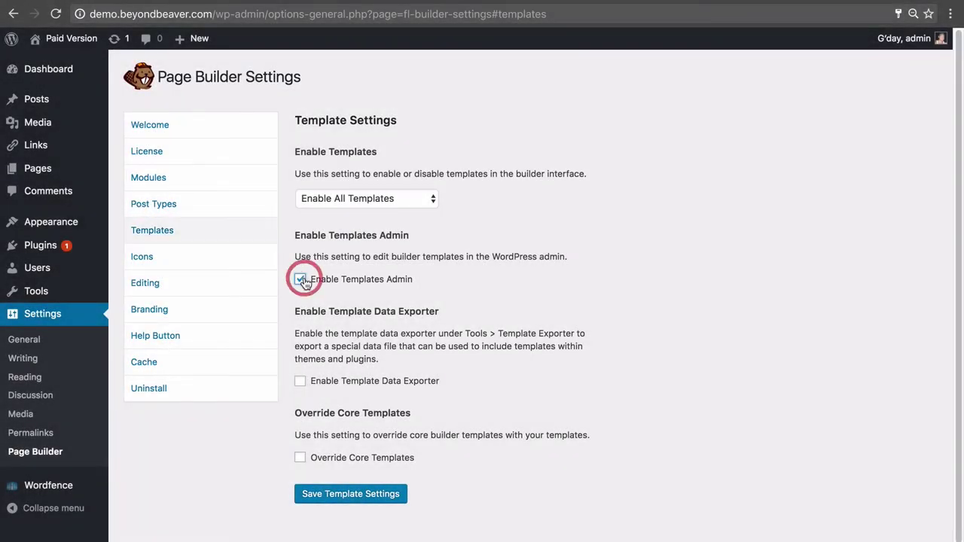
{"action": "left_click", "coordinate": [372, 497]}
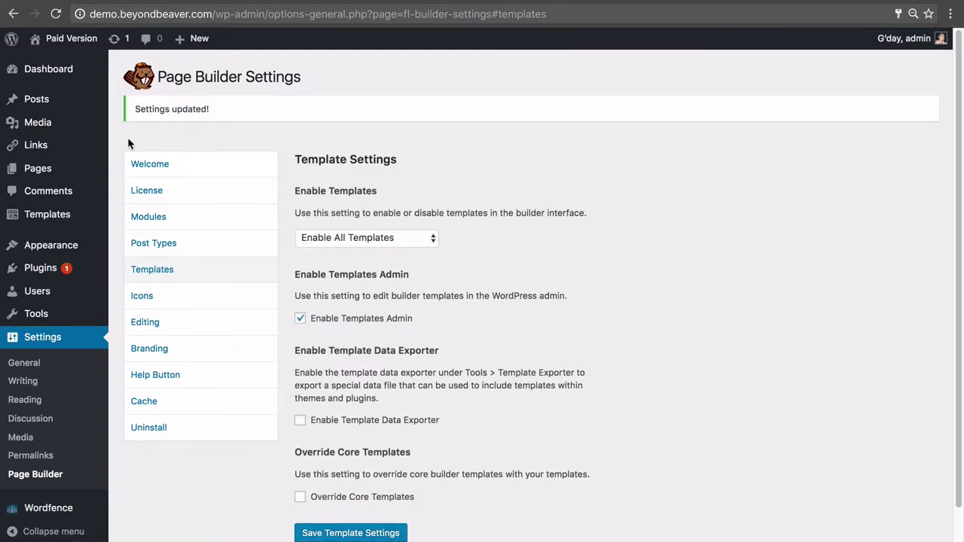
Open the list of all saved templates and compare it with Your Templates in the About page's layout template selector
{"action": "mouse_move", "coordinate": [19, 223]}
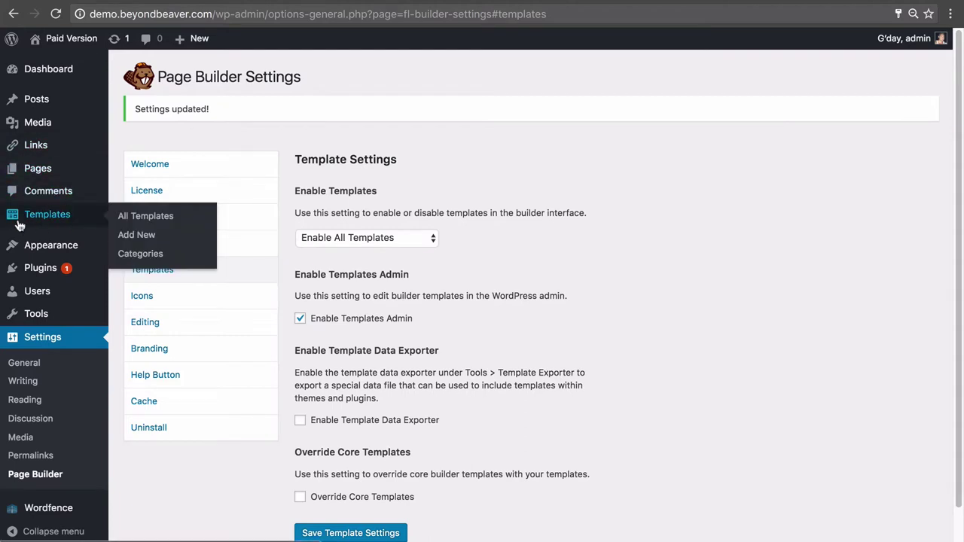
{"action": "left_click", "coordinate": [77, 215]}
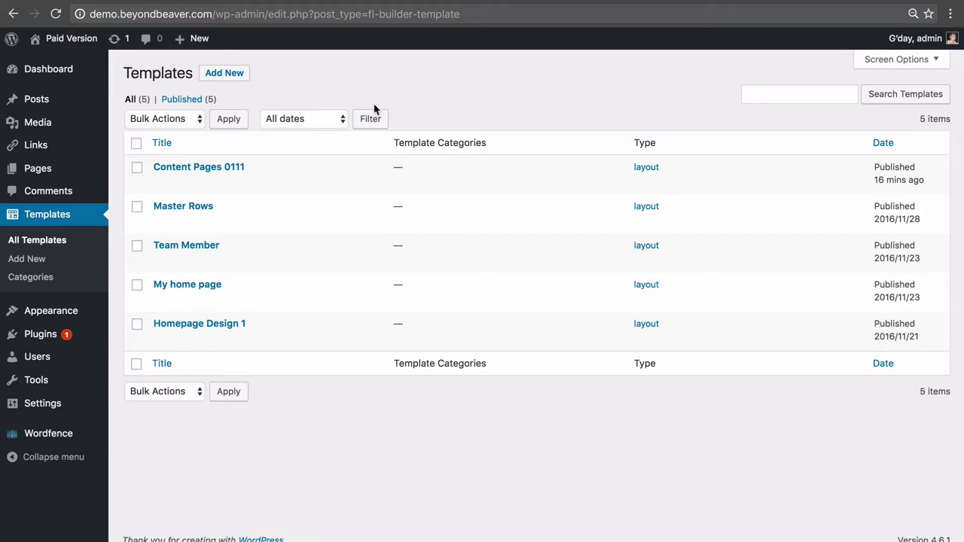
{"action": "mouse_move", "coordinate": [322, 337]}
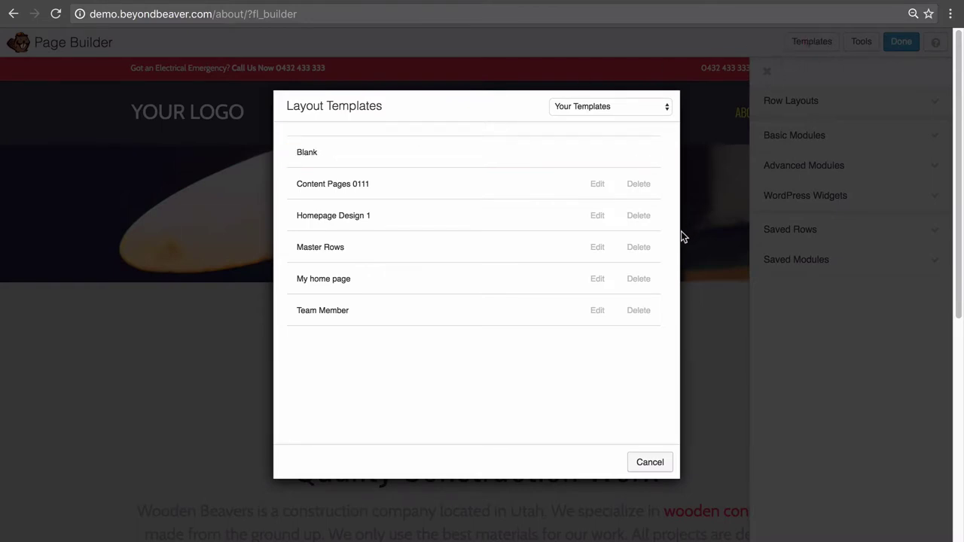
{"action": "left_click", "coordinate": [586, 107]}
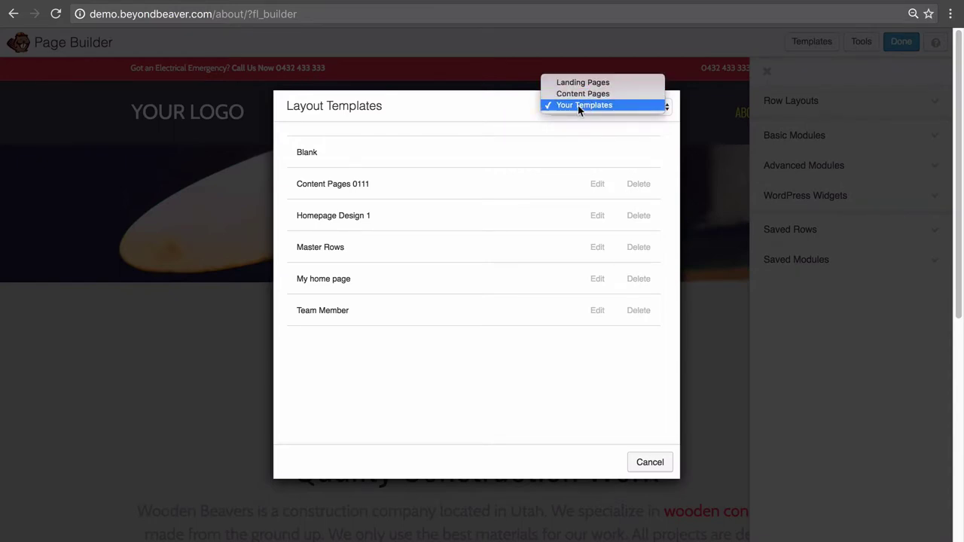
{"action": "left_click", "coordinate": [577, 105]}
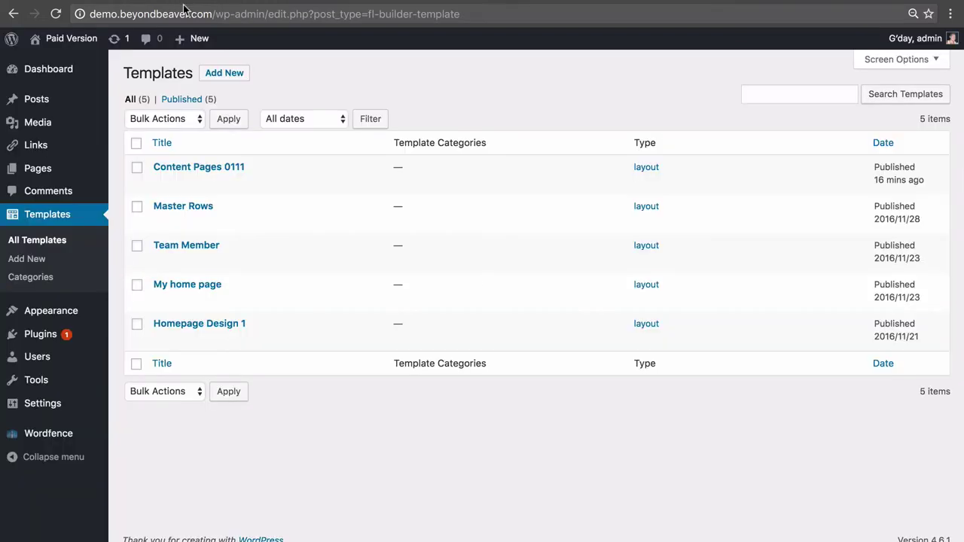
Open the Content Pages 0111 template in Page Builder and set the About Us header row's top and bottom padding to 80 px
{"action": "mouse_move", "coordinate": [269, 208]}
{"action": "mouse_move", "coordinate": [290, 195]}
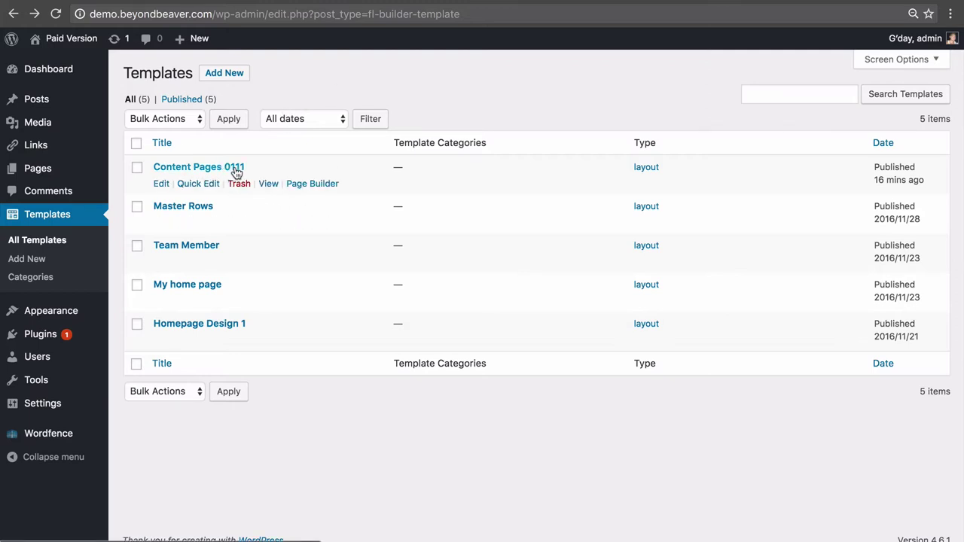
{"action": "left_click", "coordinate": [301, 189]}
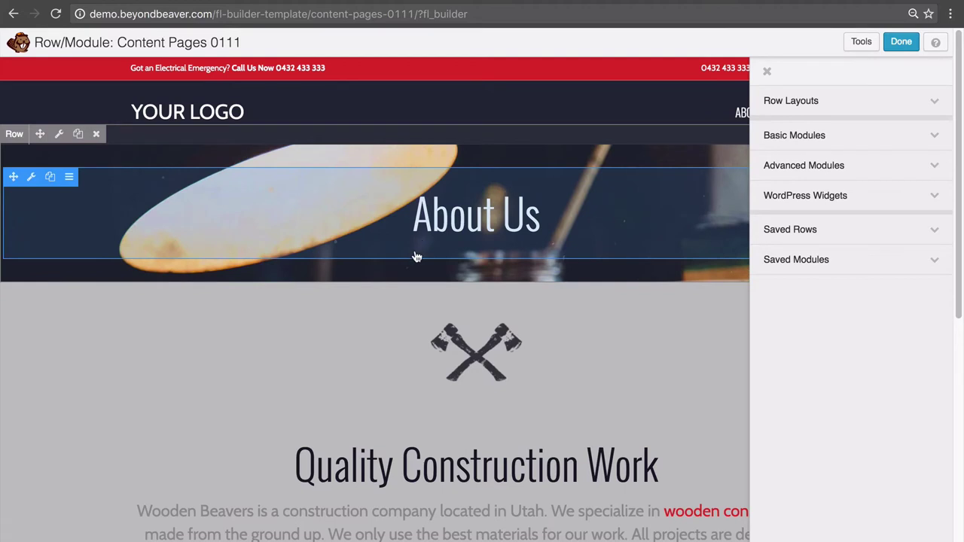
{"action": "left_click", "coordinate": [60, 135]}
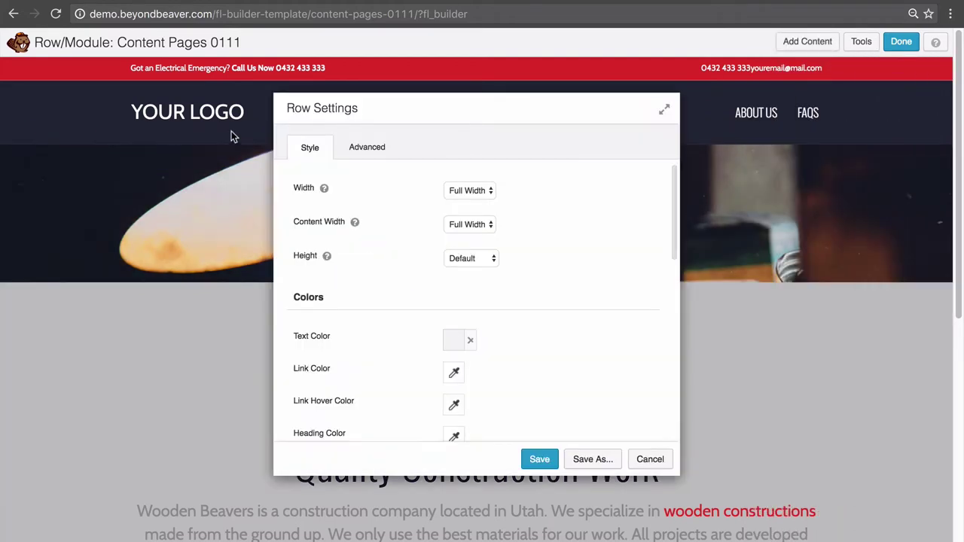
{"action": "left_click", "coordinate": [359, 144]}
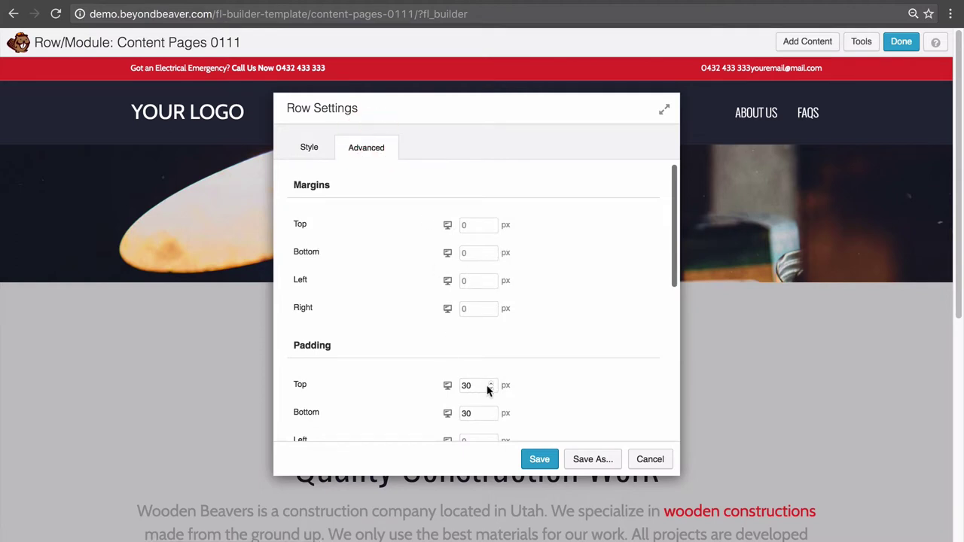
{"action": "left_click_drag", "start_coordinate": [490, 385], "coordinate": [445, 386]}
{"action": "type", "text": "80"}
{"action": "double_click", "coordinate": [488, 413]}
{"action": "type", "text": "80"}
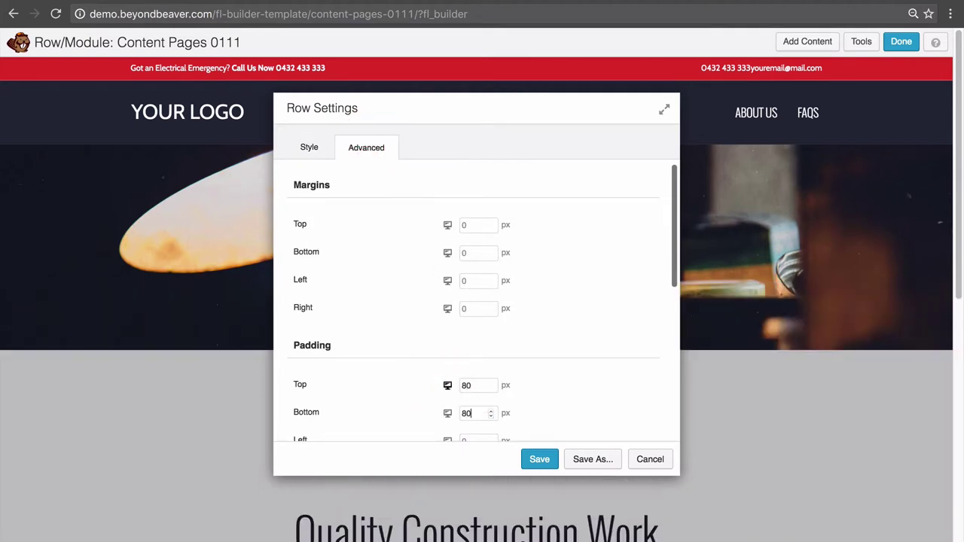
{"action": "left_click", "coordinate": [537, 462]}
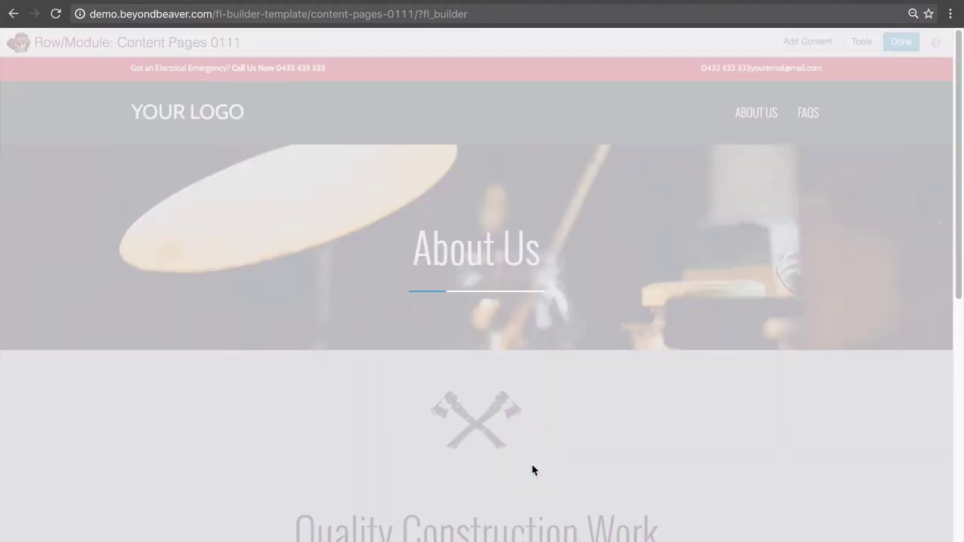
Remove the crossed axes image and the Meet the team button from the Quality Construction Work row
{"action": "scroll", "coordinate": [510, 459], "scroll_direction": "down", "scroll_amount": 5}
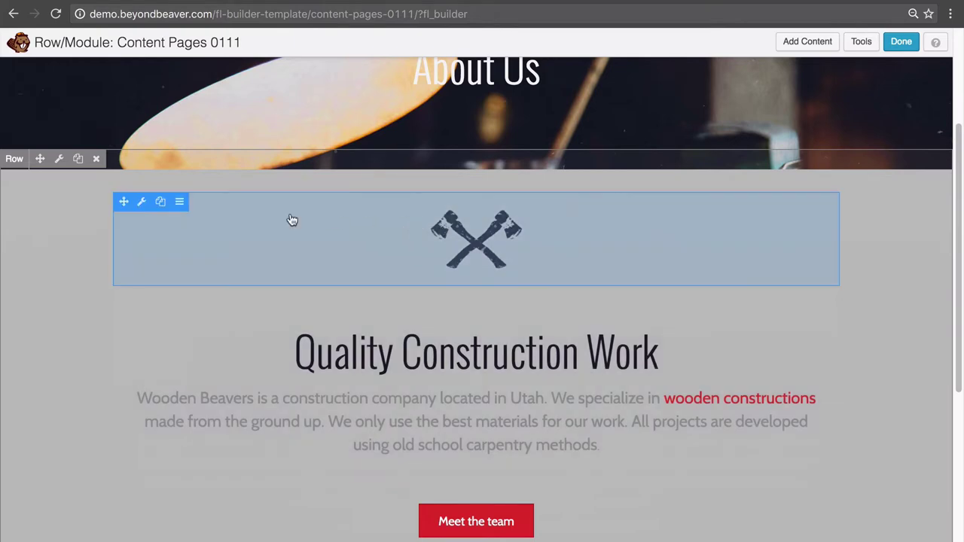
{"action": "left_click", "coordinate": [179, 201]}
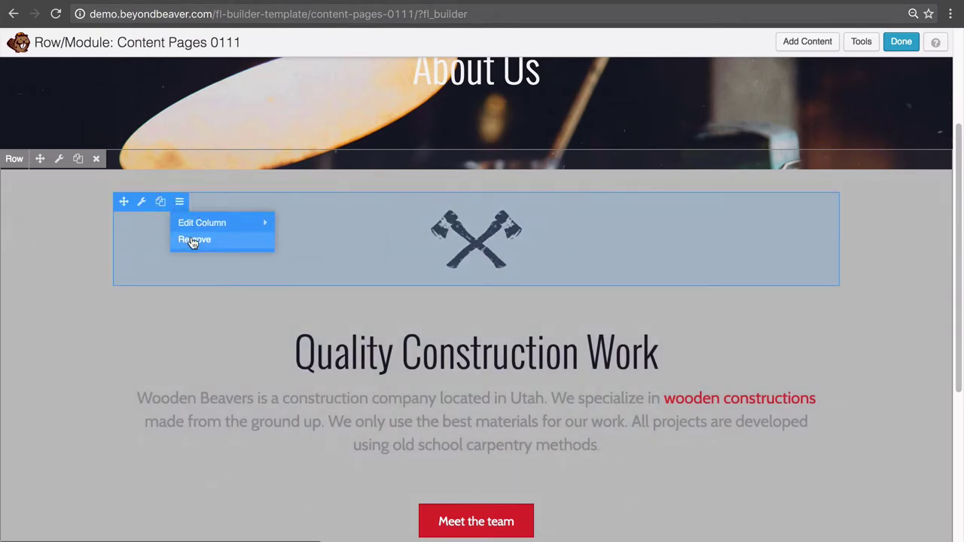
{"action": "left_click", "coordinate": [189, 239]}
{"action": "left_click", "coordinate": [594, 183]}
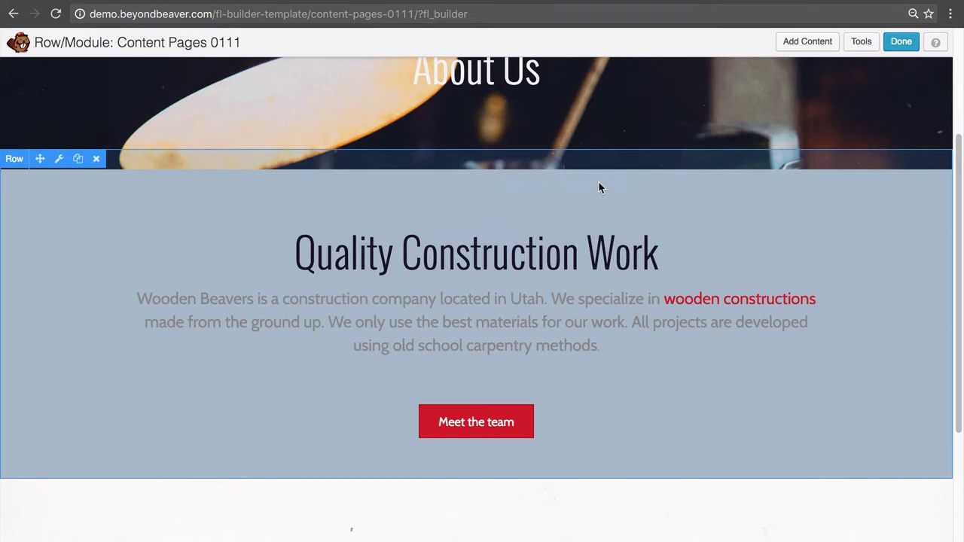
{"action": "mouse_move", "coordinate": [256, 432]}
{"action": "left_click", "coordinate": [180, 397]}
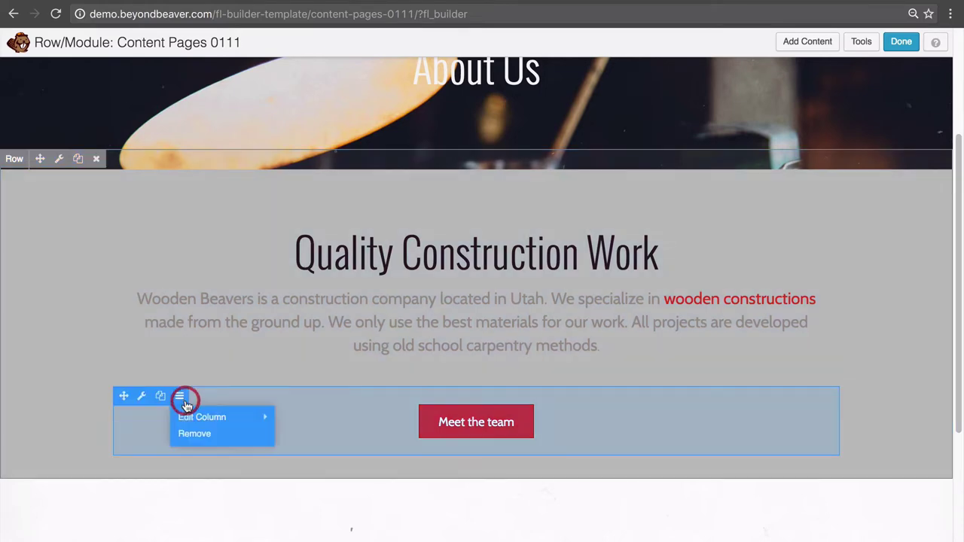
{"action": "left_click", "coordinate": [212, 437]}
{"action": "left_click", "coordinate": [606, 188]}
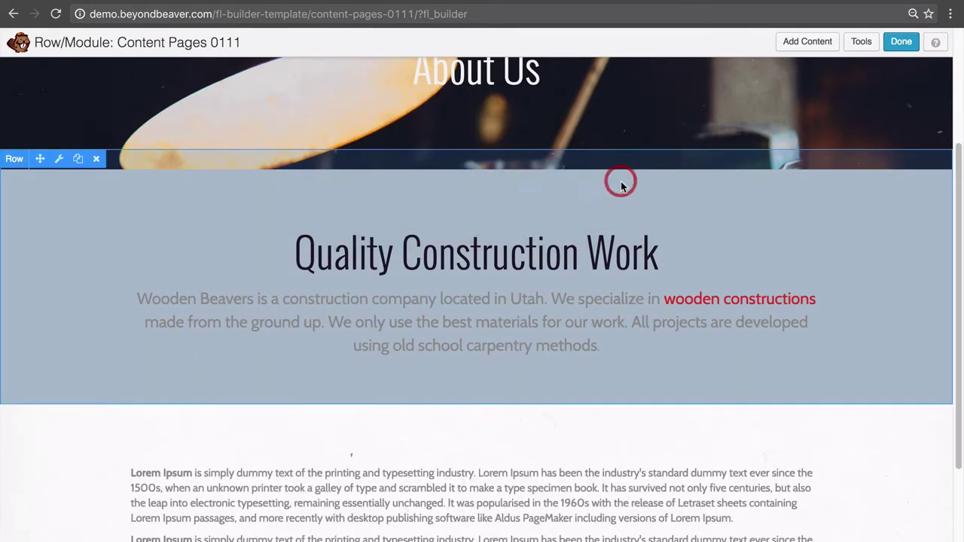
Look over the available row layouts without adding any, and publish the changes to the template
{"action": "scroll", "coordinate": [752, 181], "scroll_direction": "up", "scroll_amount": 3}
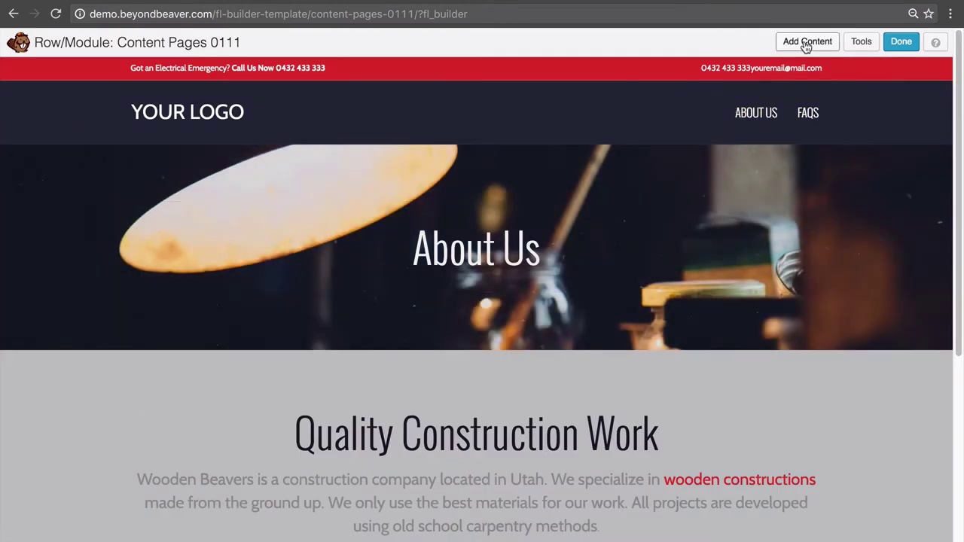
{"action": "left_click", "coordinate": [807, 42]}
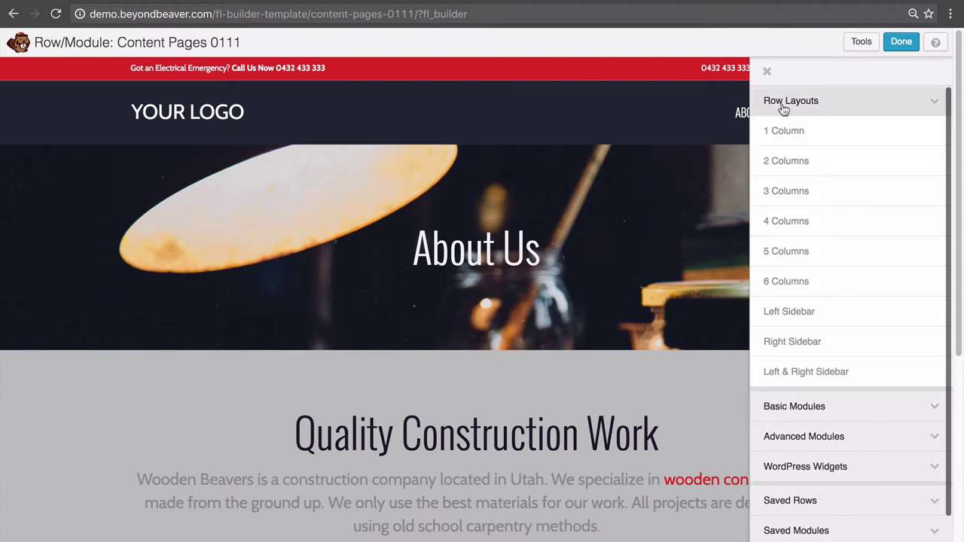
{"action": "left_click", "coordinate": [767, 74]}
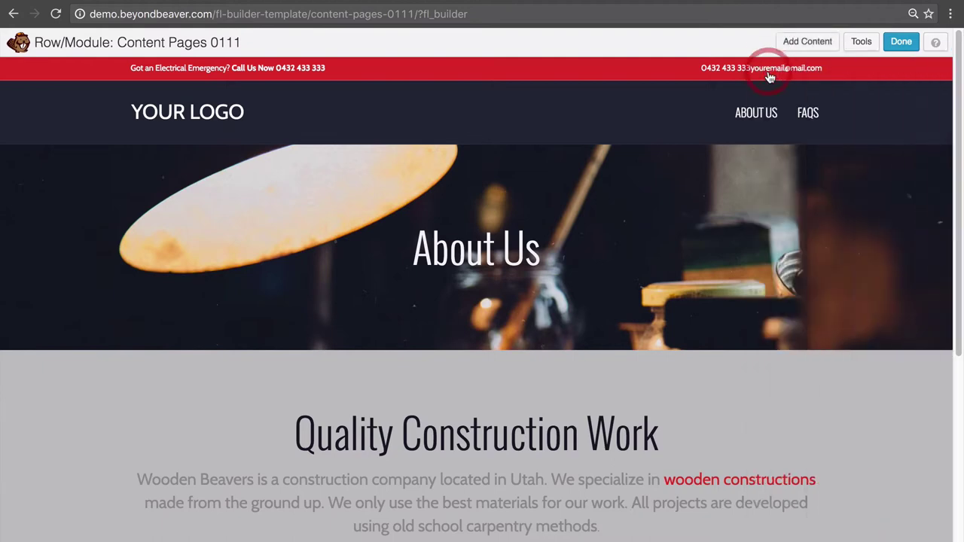
{"action": "left_click", "coordinate": [902, 42]}
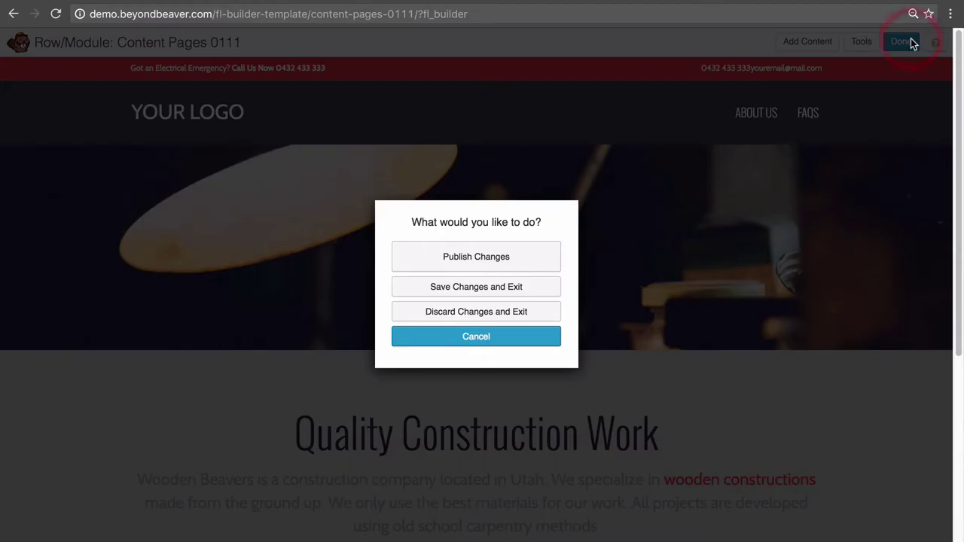
{"action": "left_click", "coordinate": [501, 256]}
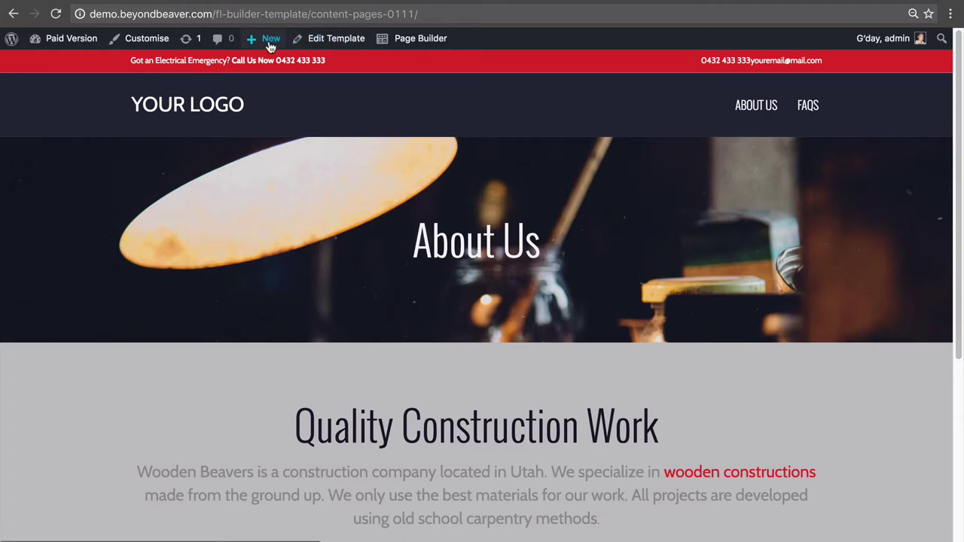
Create a new page titled About Us Updated and open it in Page Builder
{"action": "mouse_move", "coordinate": [270, 46]}
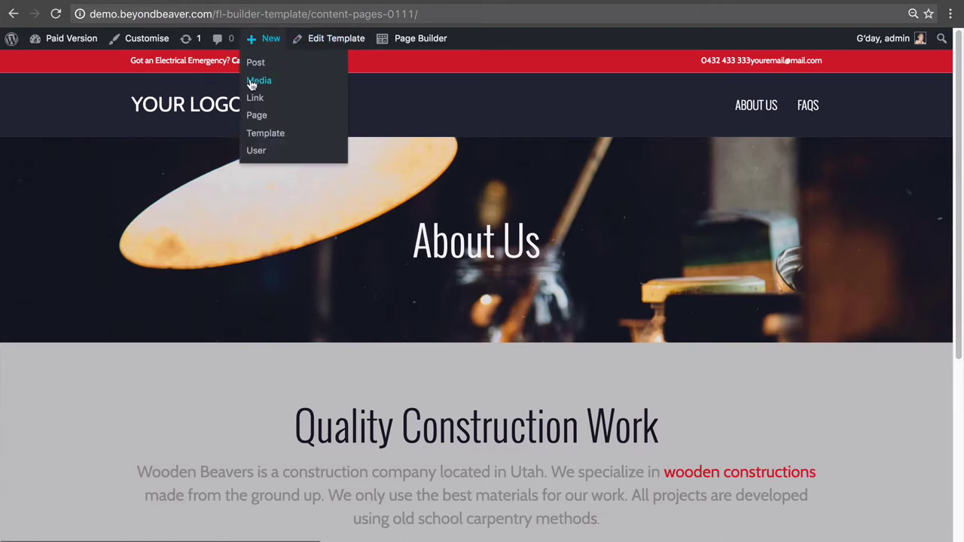
{"action": "left_click", "coordinate": [256, 117]}
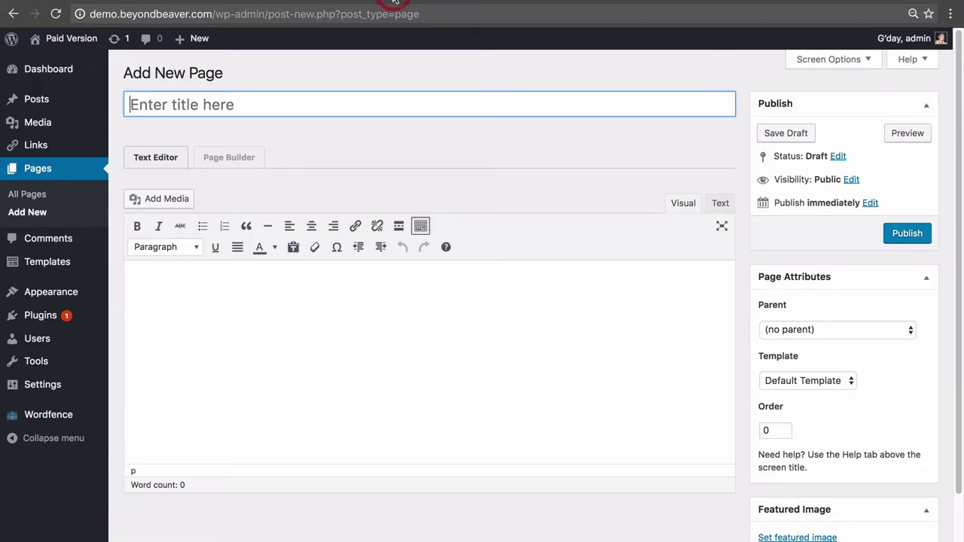
{"action": "left_click", "coordinate": [399, 105]}
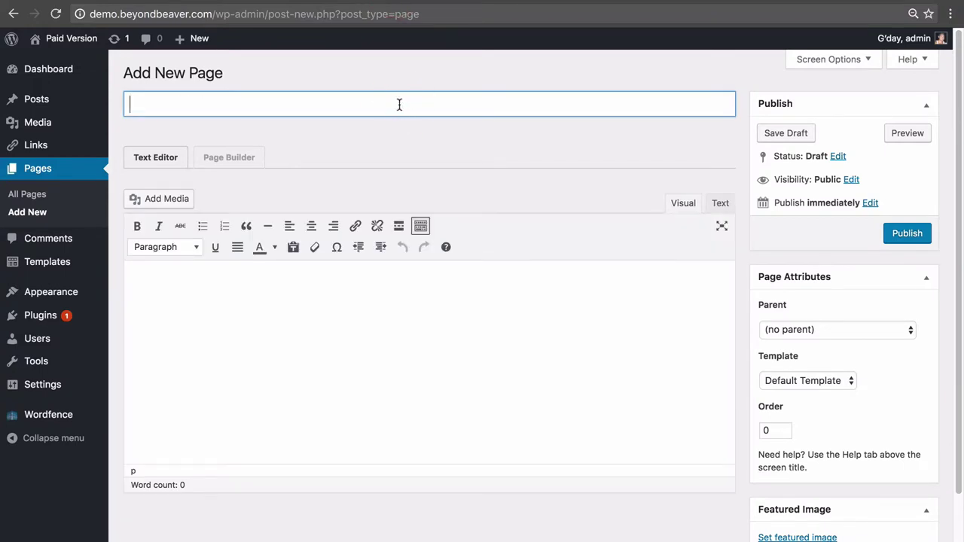
{"action": "type", "text": "About Us Updated"}
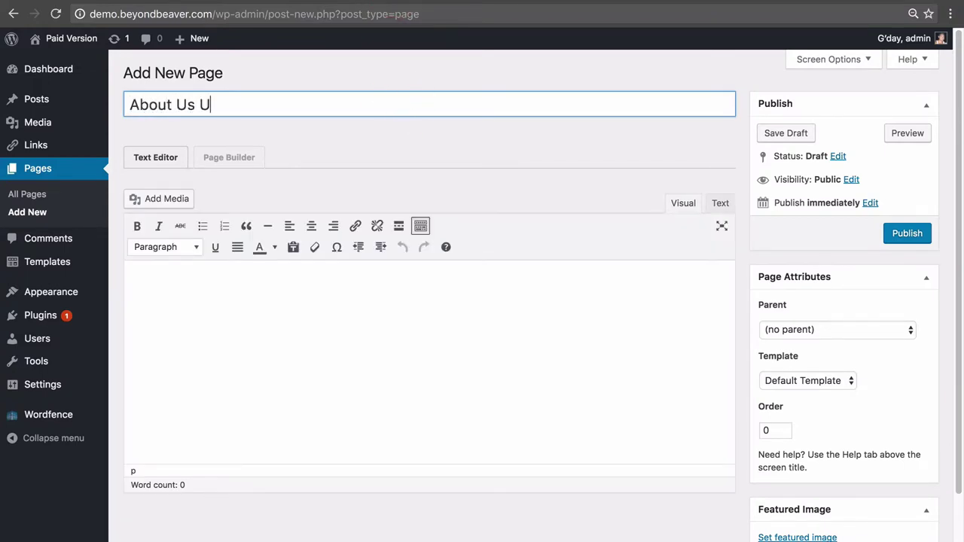
{"action": "left_click", "coordinate": [248, 160]}
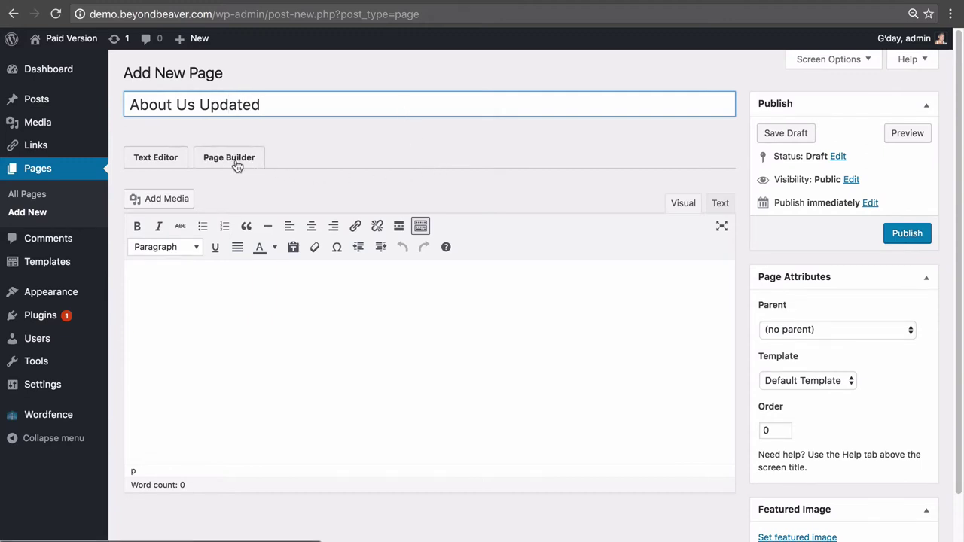
{"action": "left_click", "coordinate": [236, 164]}
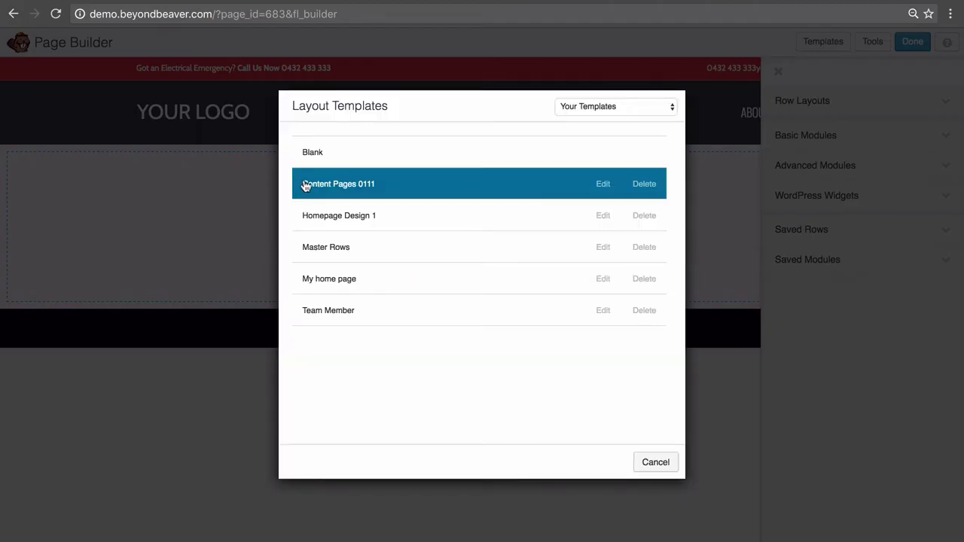
Apply the Content Pages 0111 template to the new page, publish it and check the published layout
{"action": "left_click", "coordinate": [389, 187]}
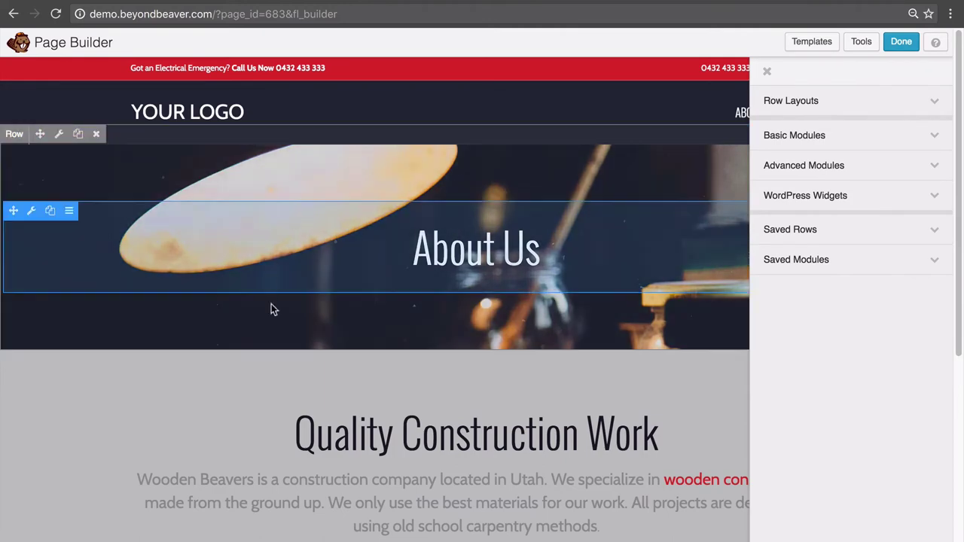
{"action": "left_click", "coordinate": [902, 44]}
{"action": "left_click", "coordinate": [502, 257]}
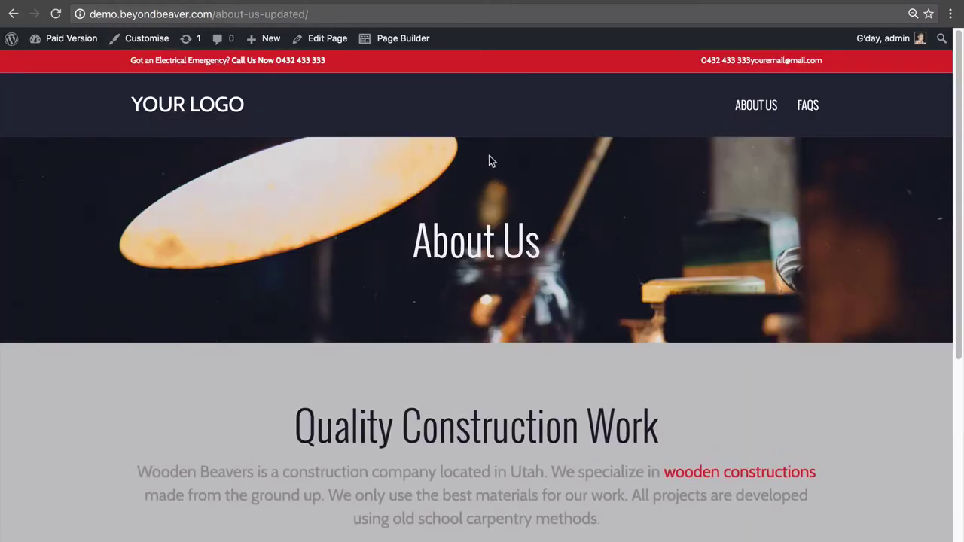
{"action": "scroll", "coordinate": [496, 316], "scroll_direction": "down", "scroll_amount": 2}
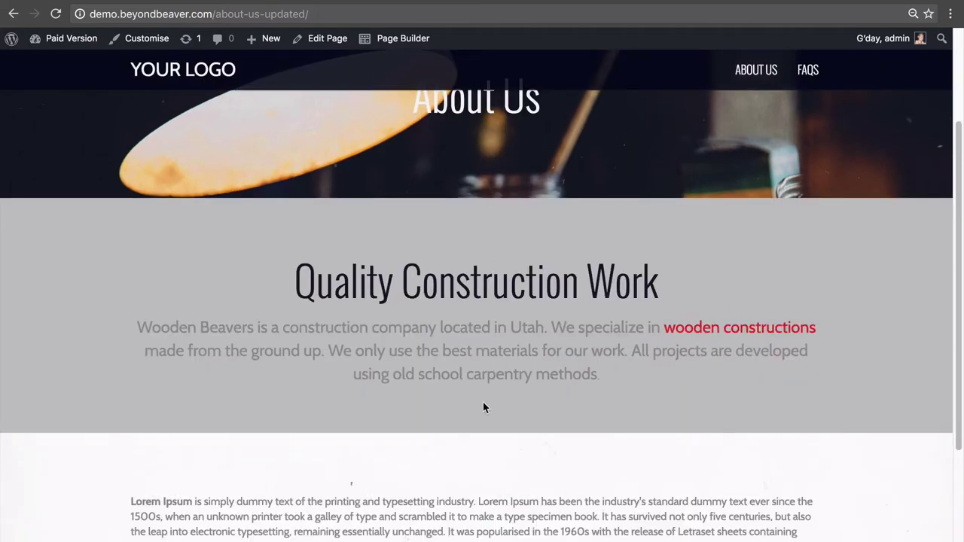
Look over the published About Us Updated page, and open the list of saved templates in the WordPress dashboard
{"action": "scroll", "coordinate": [678, 369], "scroll_direction": "down", "scroll_amount": 2}
{"action": "scroll", "coordinate": [732, 368], "scroll_direction": "up", "scroll_amount": 5}
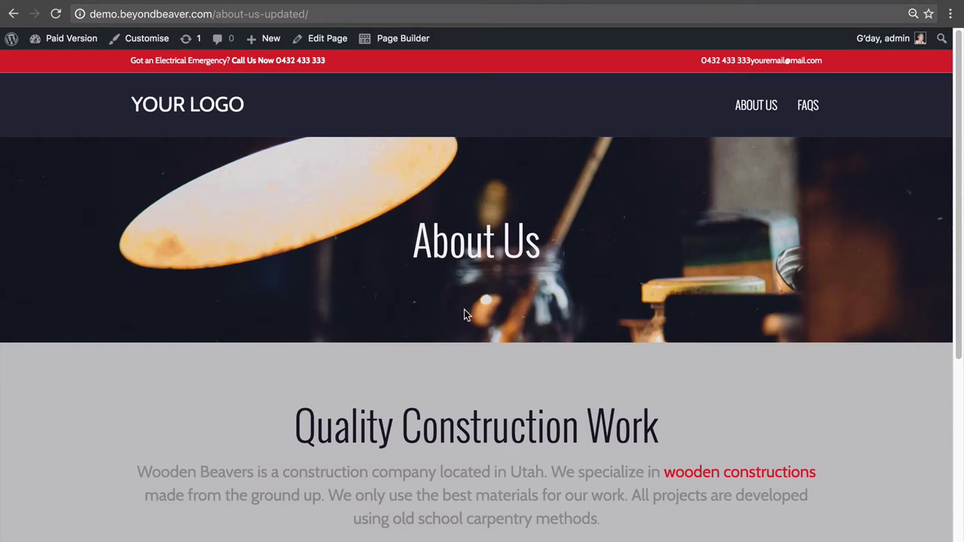
{"action": "mouse_move", "coordinate": [50, 39]}
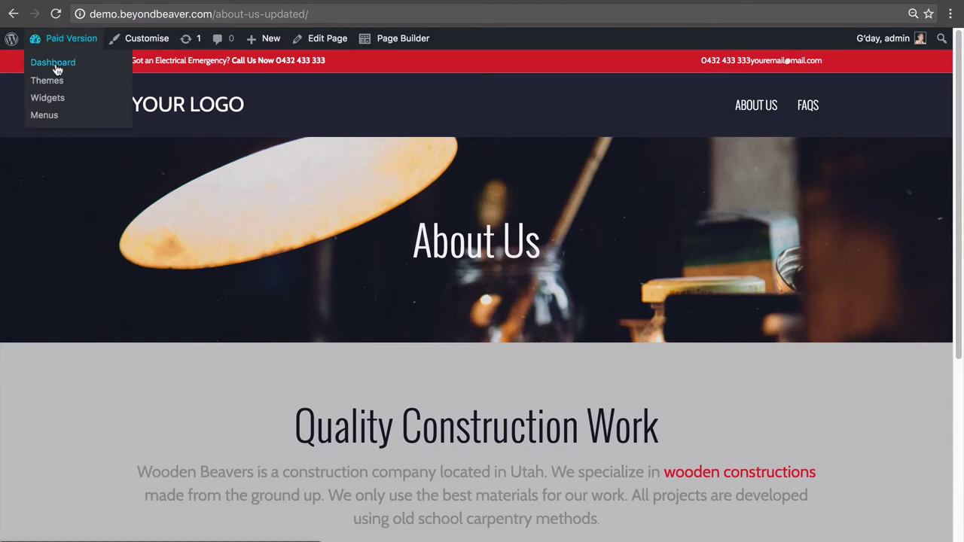
{"action": "left_click", "coordinate": [54, 67]}
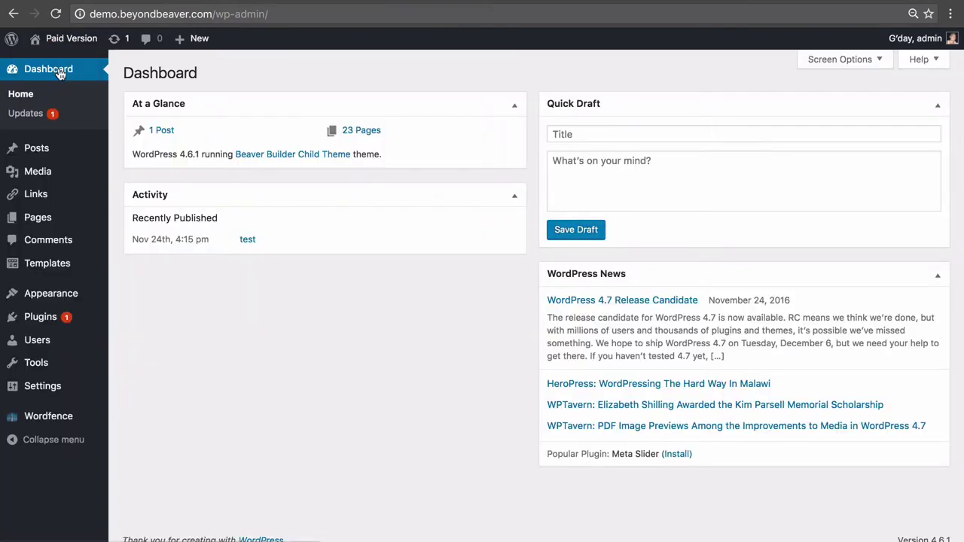
{"action": "left_click", "coordinate": [68, 263]}
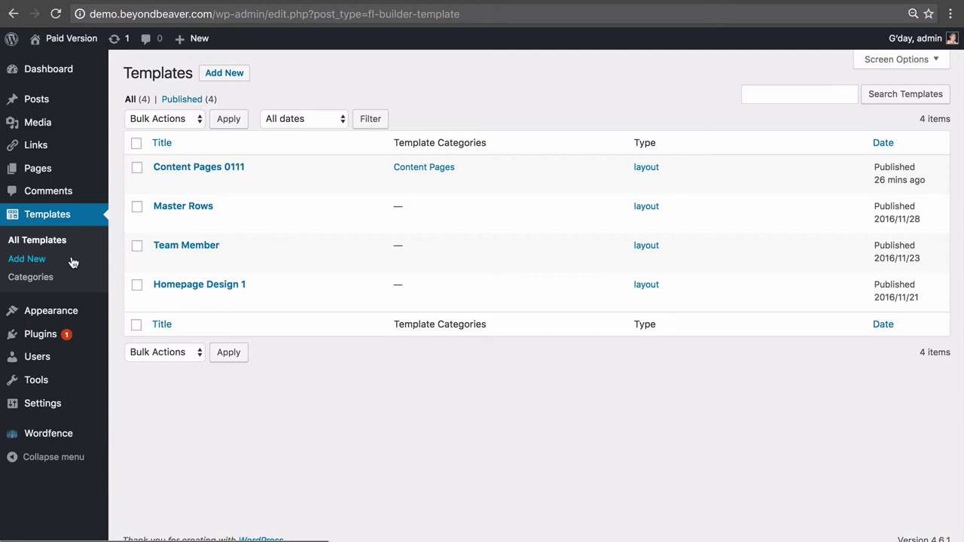
{"action": "mouse_move", "coordinate": [254, 261]}
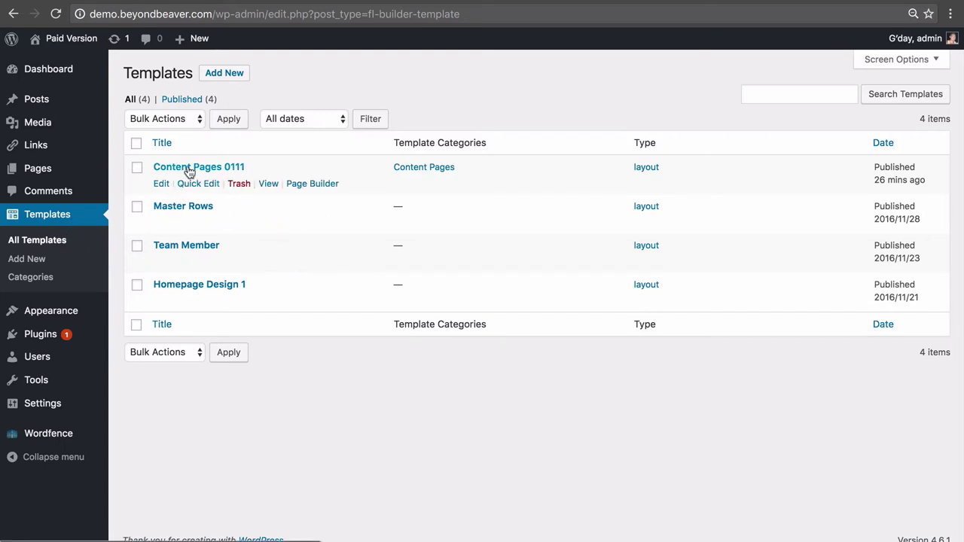
{"action": "mouse_move", "coordinate": [203, 194]}
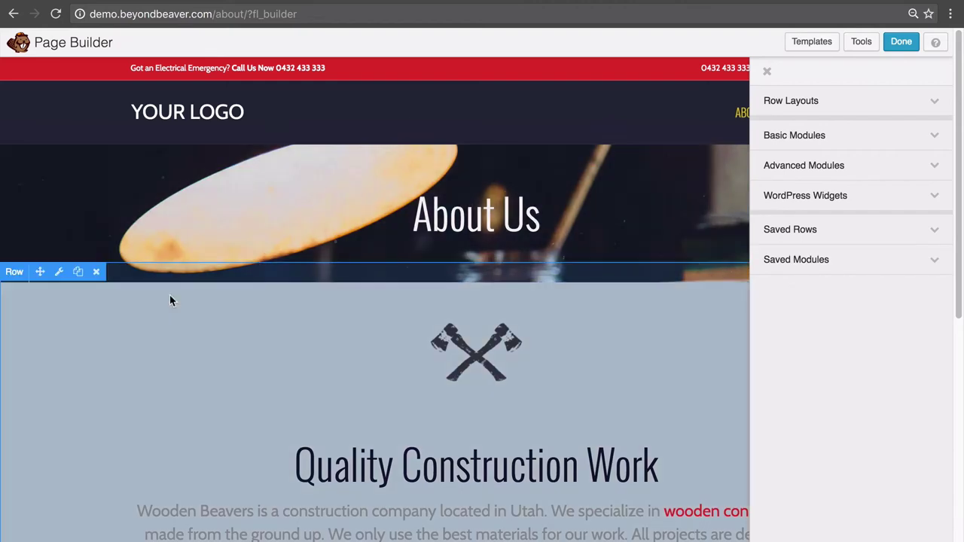
Review the saved layout templates and their edit options from the About page in Page Builder
{"action": "left_click", "coordinate": [810, 43]}
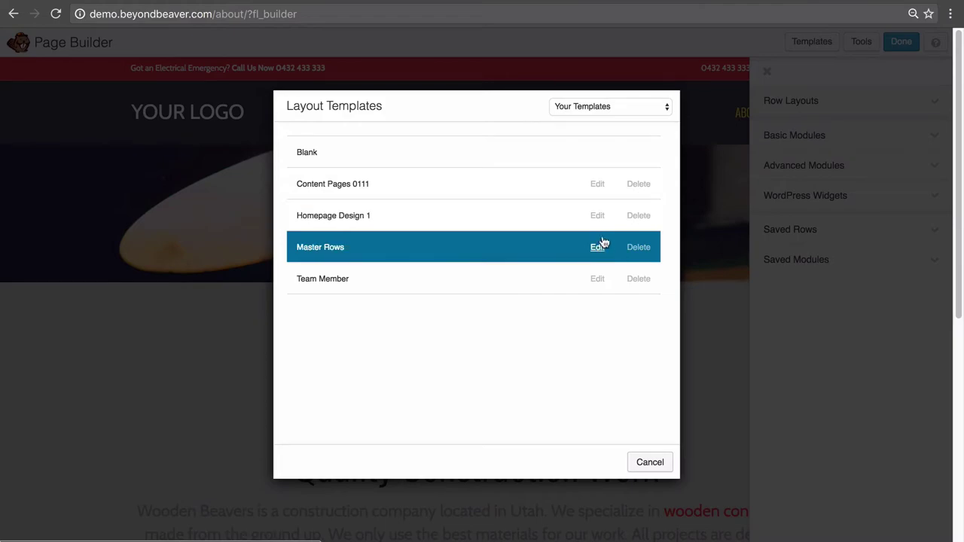
{"action": "left_click", "coordinate": [597, 279]}
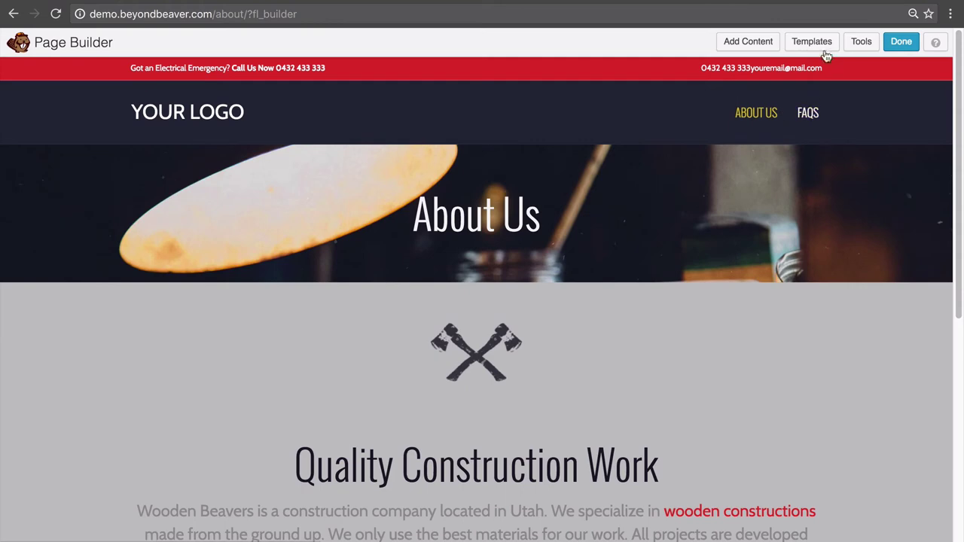
{"action": "left_click", "coordinate": [818, 42]}
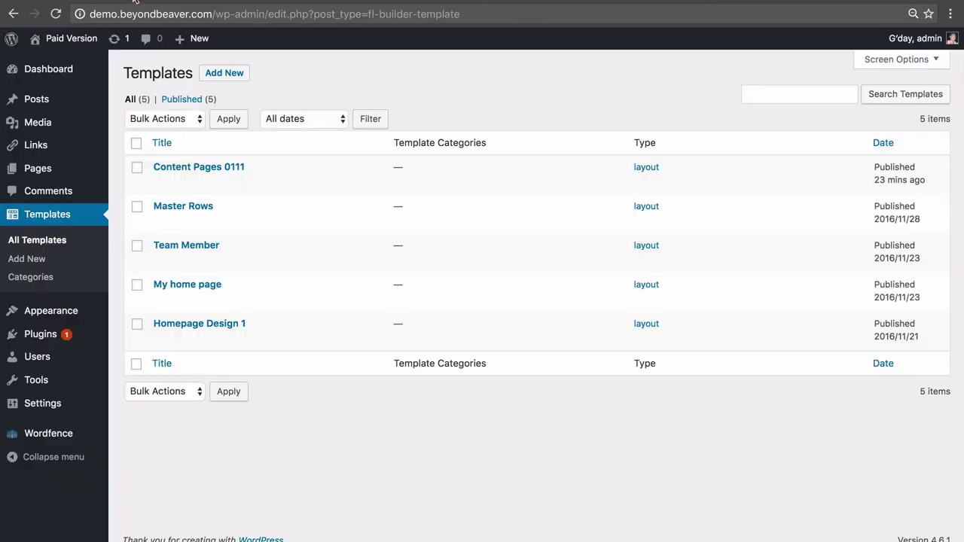
Add a new template category named Content Pages
{"action": "left_click", "coordinate": [134, 2]}
{"action": "left_click", "coordinate": [35, 240]}
{"action": "left_click", "coordinate": [26, 278]}
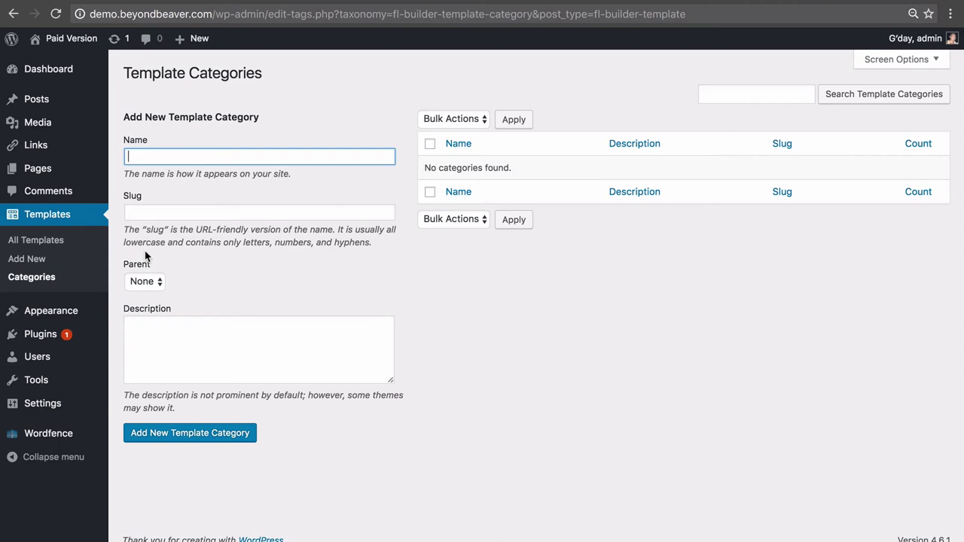
{"action": "type", "text": "Content Pages"}
{"action": "left_click", "coordinate": [200, 434]}
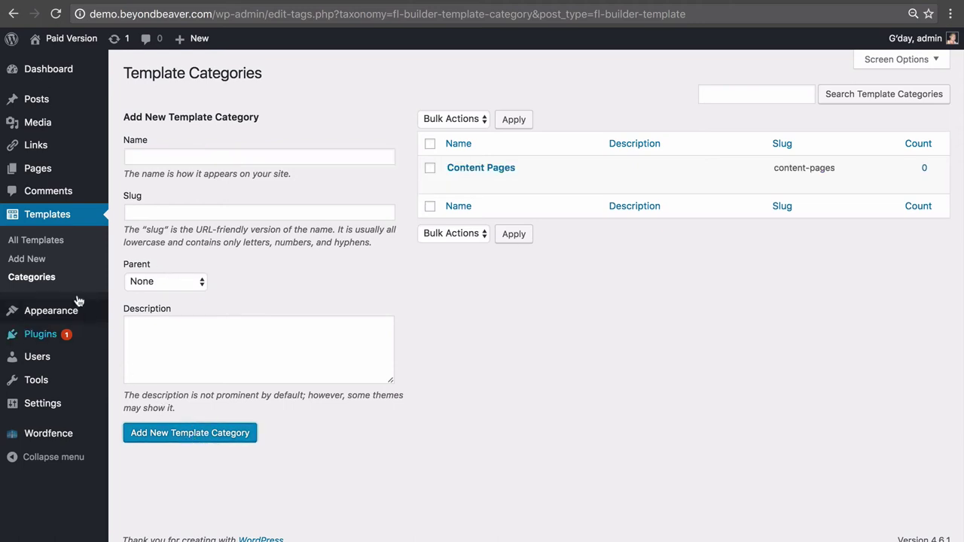
Assign the Content Pages category to the Content Pages 0111 template and update the template
{"action": "left_click", "coordinate": [36, 241]}
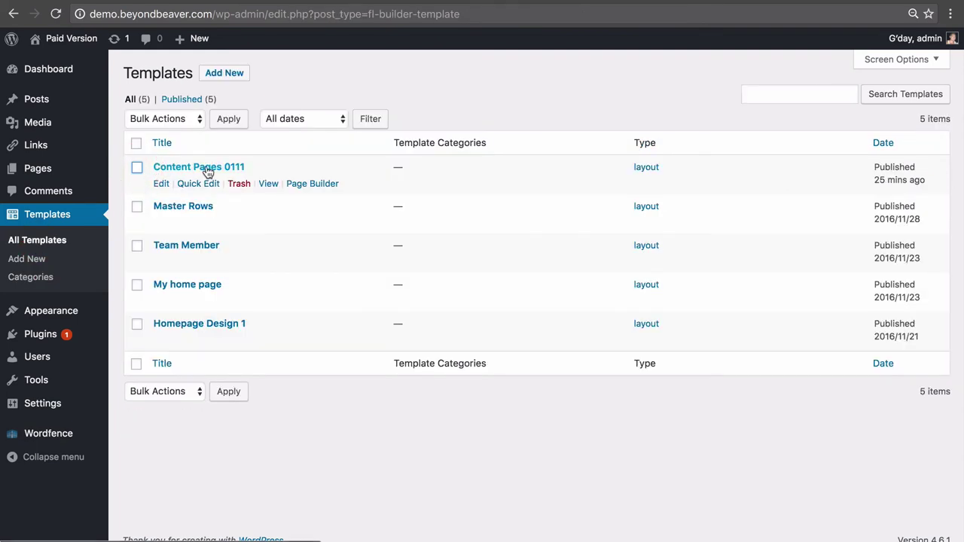
{"action": "left_click", "coordinate": [207, 172]}
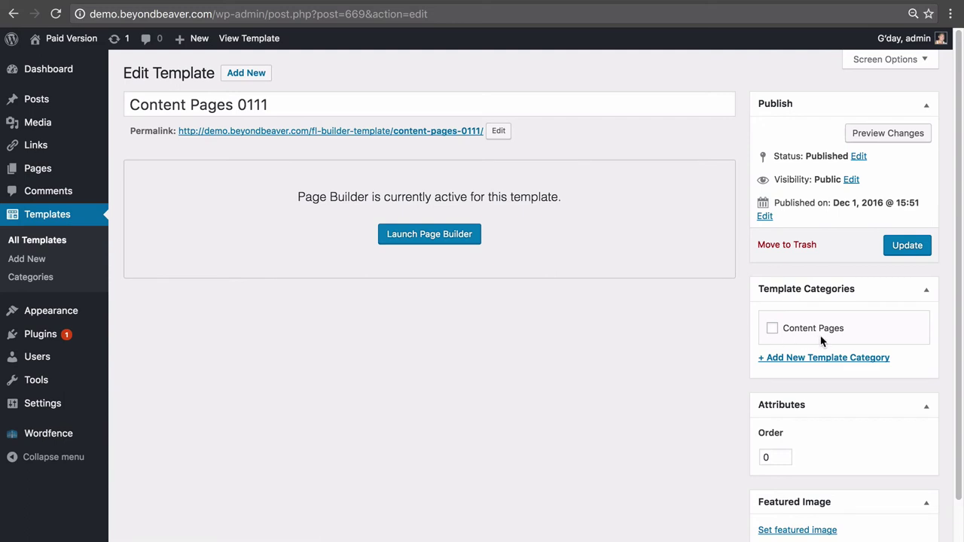
{"action": "left_click", "coordinate": [822, 328]}
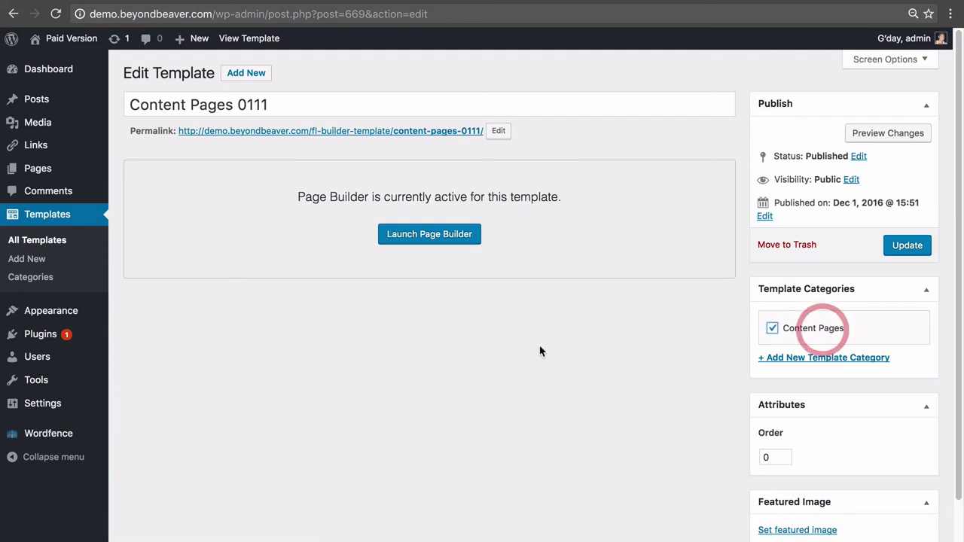
{"action": "left_click", "coordinate": [911, 250]}
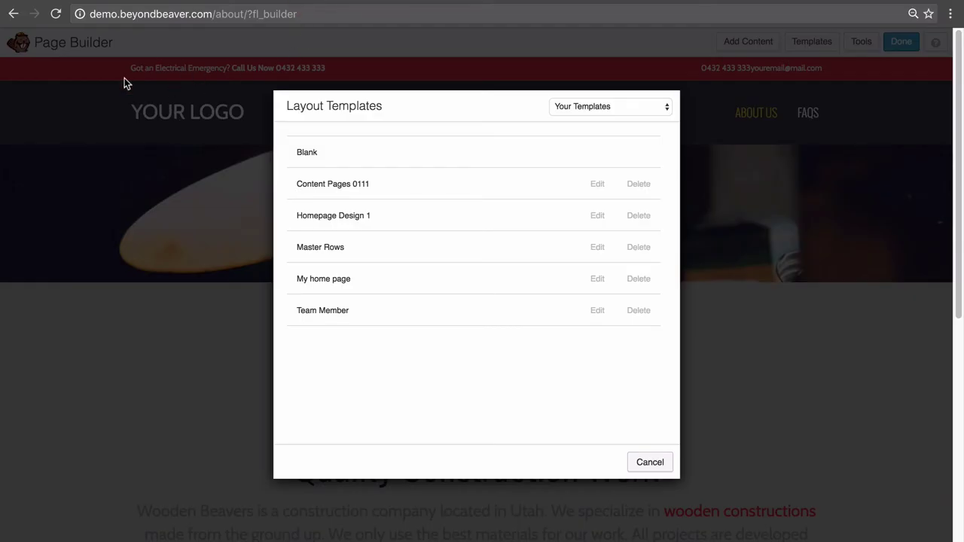
Reload the About page in Page Builder and check how the layout templates are grouped by category
{"action": "left_click", "coordinate": [56, 13]}
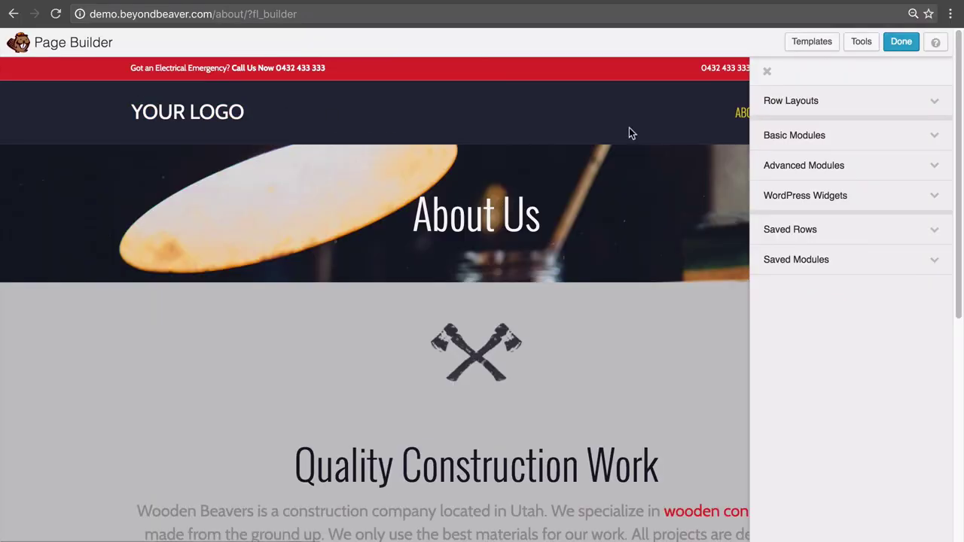
{"action": "left_click", "coordinate": [813, 44]}
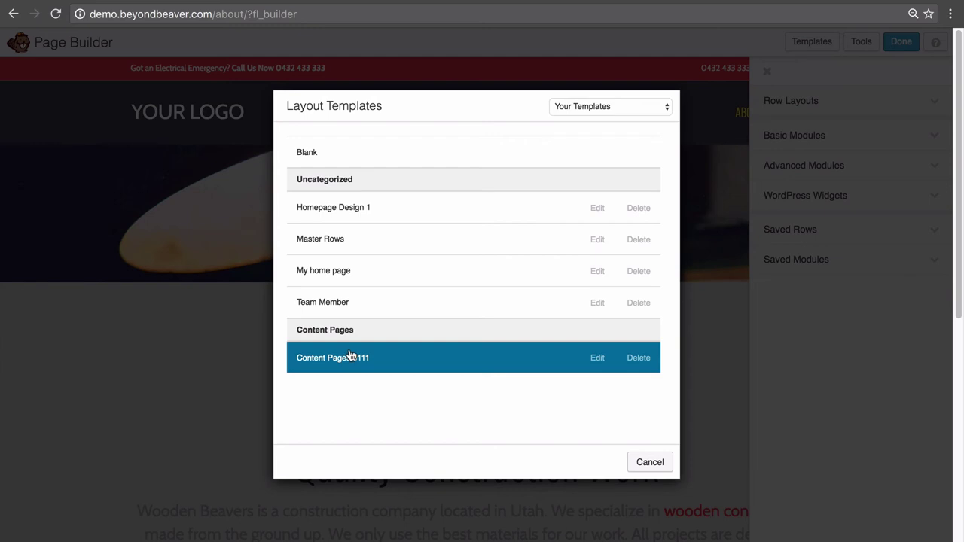
{"action": "left_click", "coordinate": [629, 461]}
Delete the My home page template from the saved layout templates
{"action": "left_click", "coordinate": [812, 42]}
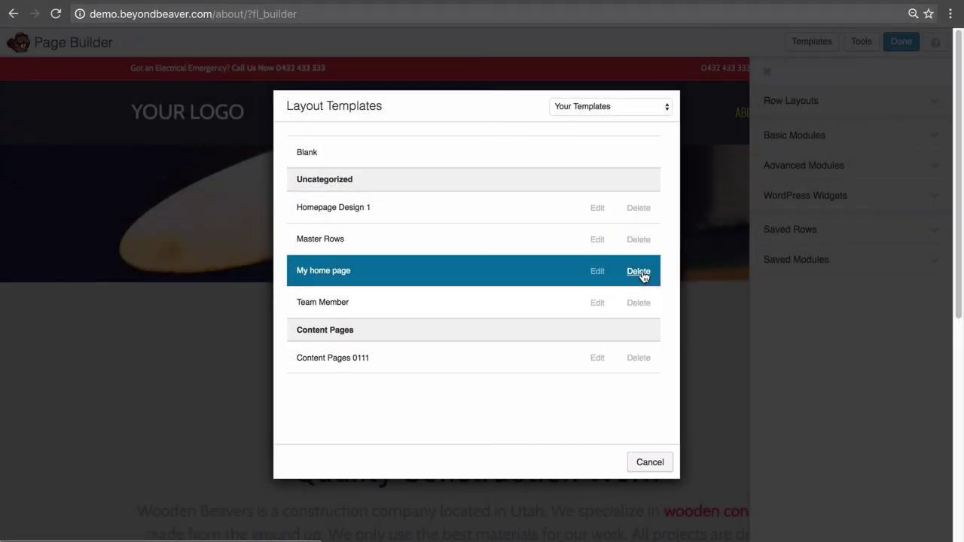
{"action": "left_click", "coordinate": [639, 271]}
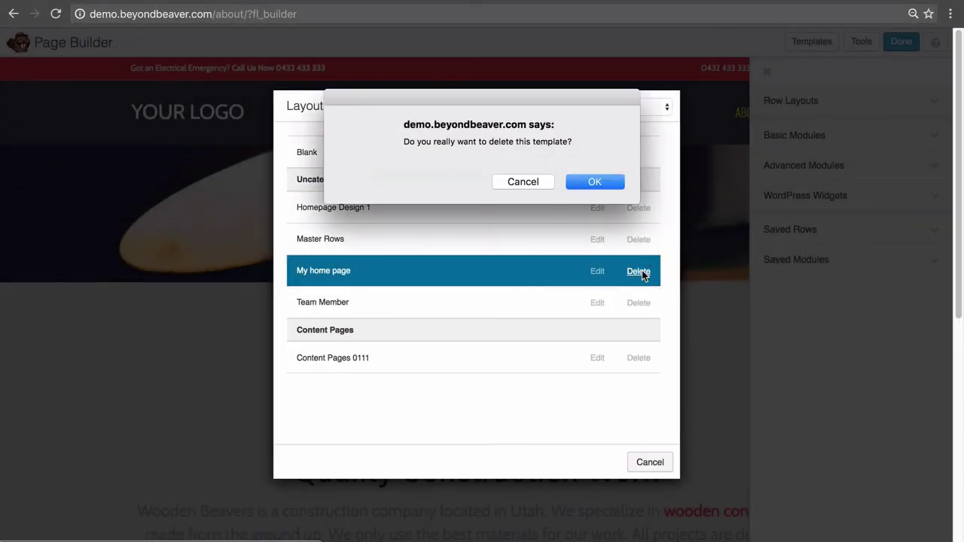
{"action": "left_click", "coordinate": [584, 183]}
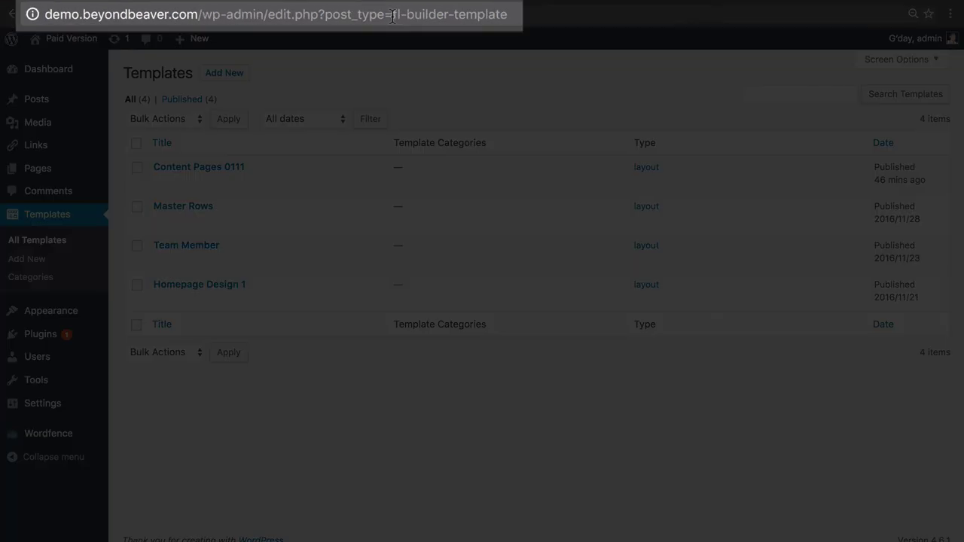
Examine the fl-builder-template post type in the address of the Templates list
{"action": "double_click", "coordinate": [371, 13]}
{"action": "left_click_drag", "start_coordinate": [400, 15], "coordinate": [519, 17]}
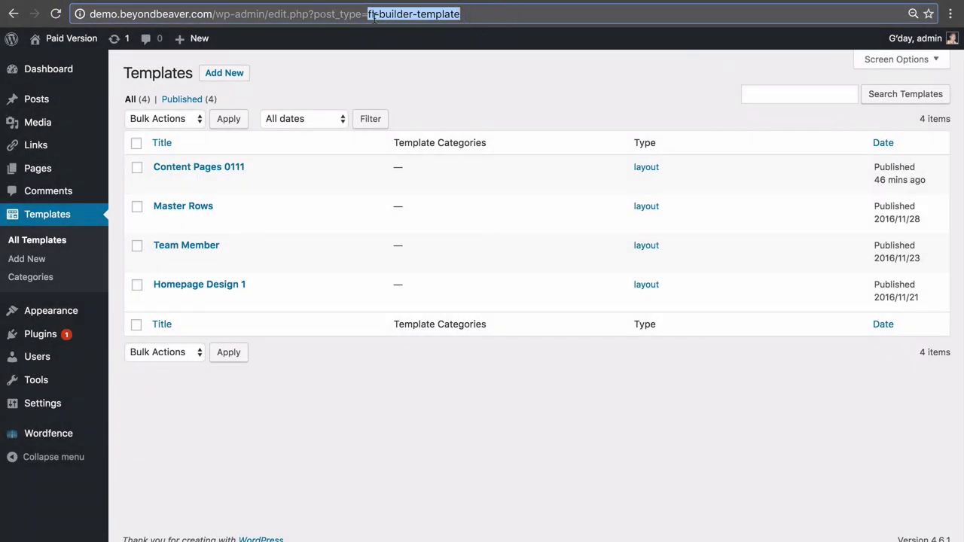
{"action": "left_click", "coordinate": [429, 67]}
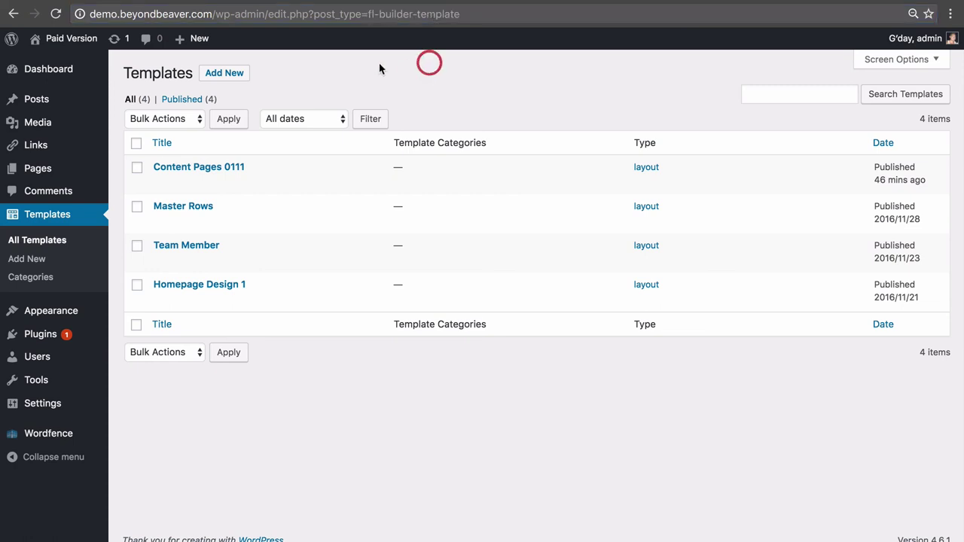
{"action": "mouse_move", "coordinate": [44, 168]}
{"action": "left_click_drag", "start_coordinate": [366, 14], "coordinate": [477, 15]}
{"action": "left_click", "coordinate": [455, 68]}
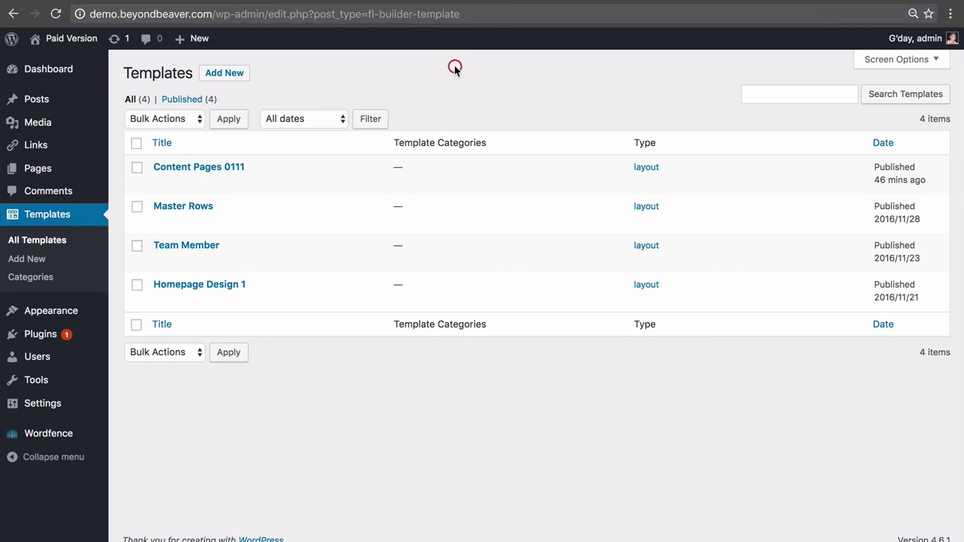